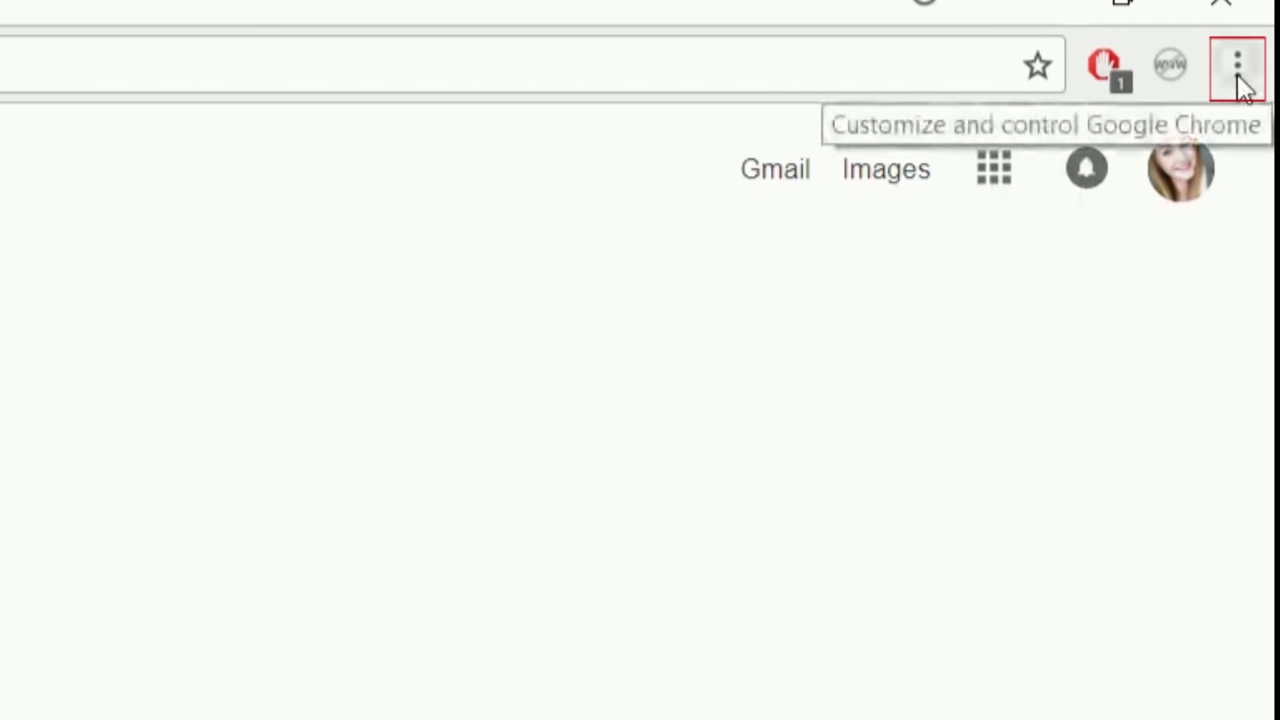
Go from Chrome's Extensions page to the Chrome Web Store's Extensions listing
{"action": "left_click", "coordinate": [1243, 85]}
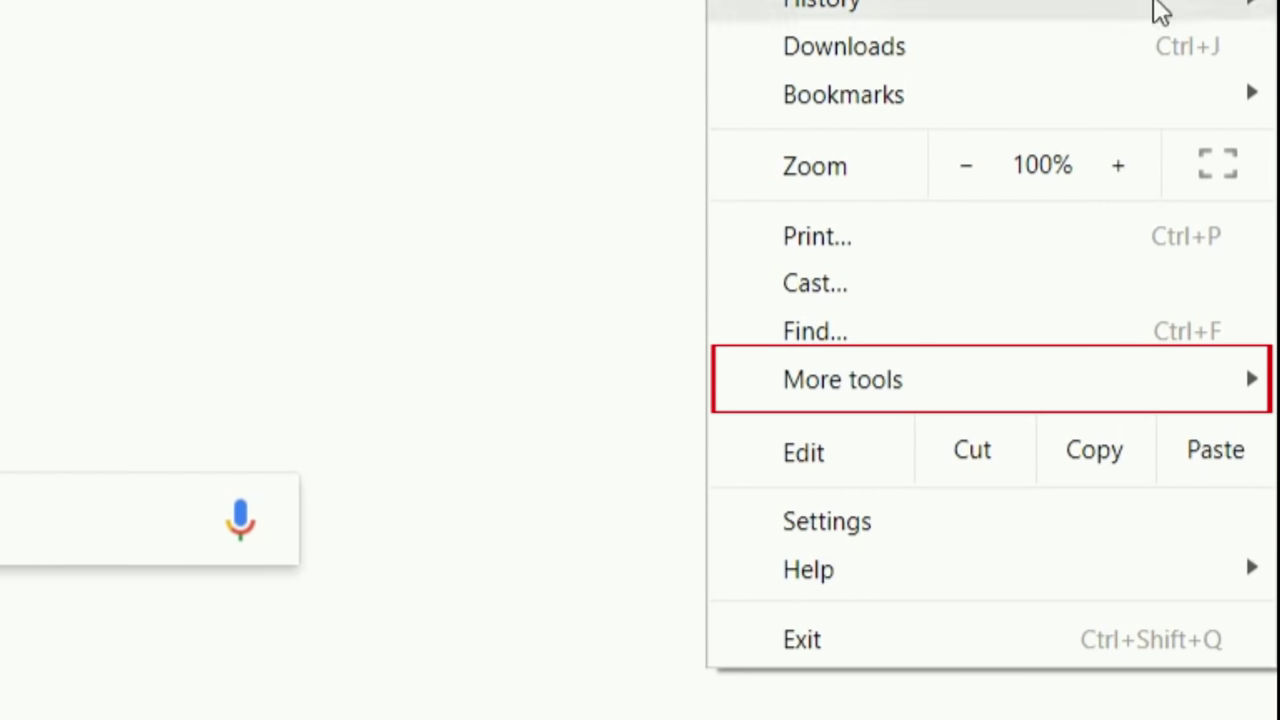
{"action": "mouse_move", "coordinate": [1058, 397]}
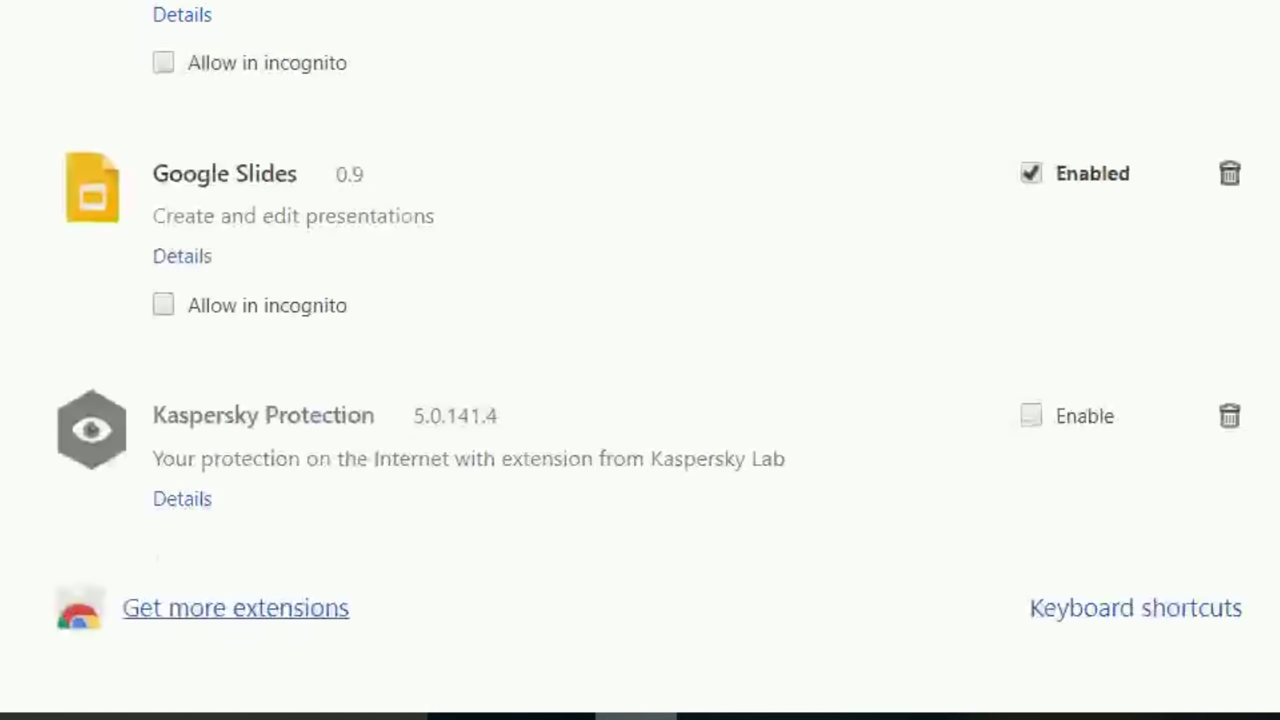
{"action": "left_click", "coordinate": [243, 615]}
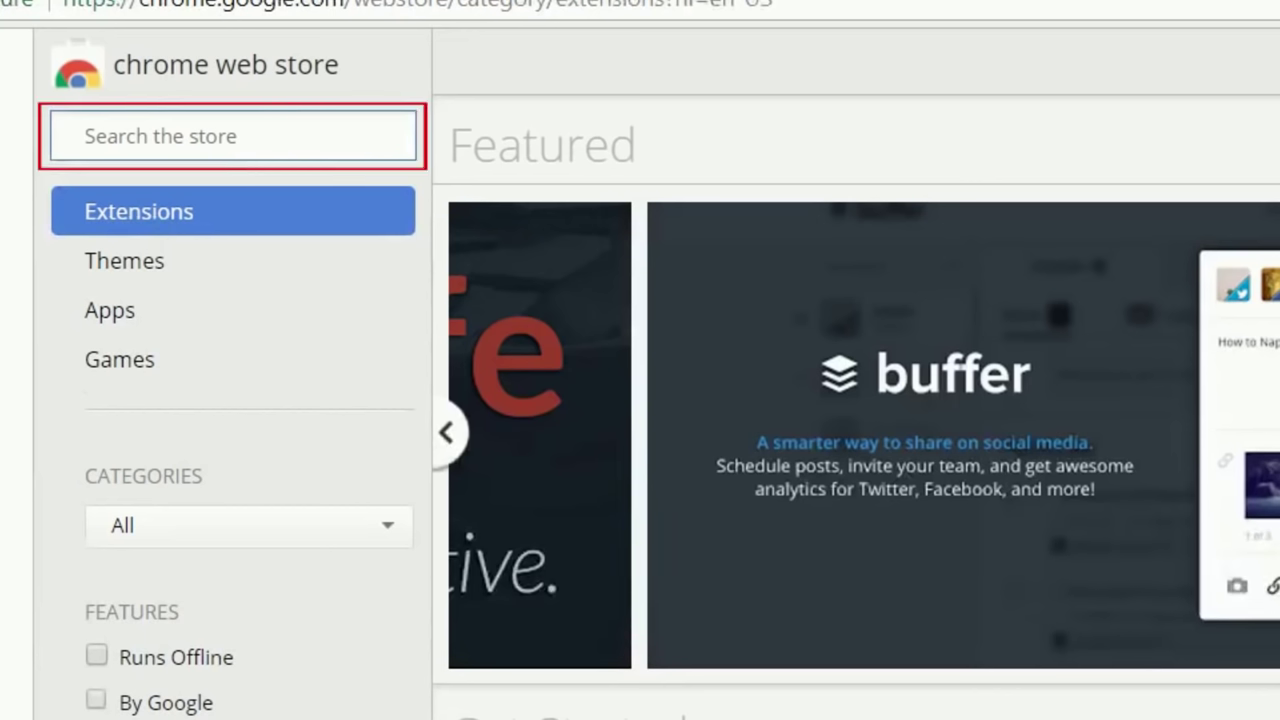
Search the store for 'block site' and install the Block site extension by wips.com
{"action": "left_click", "coordinate": [129, 135]}
{"action": "type", "text": "block site"}
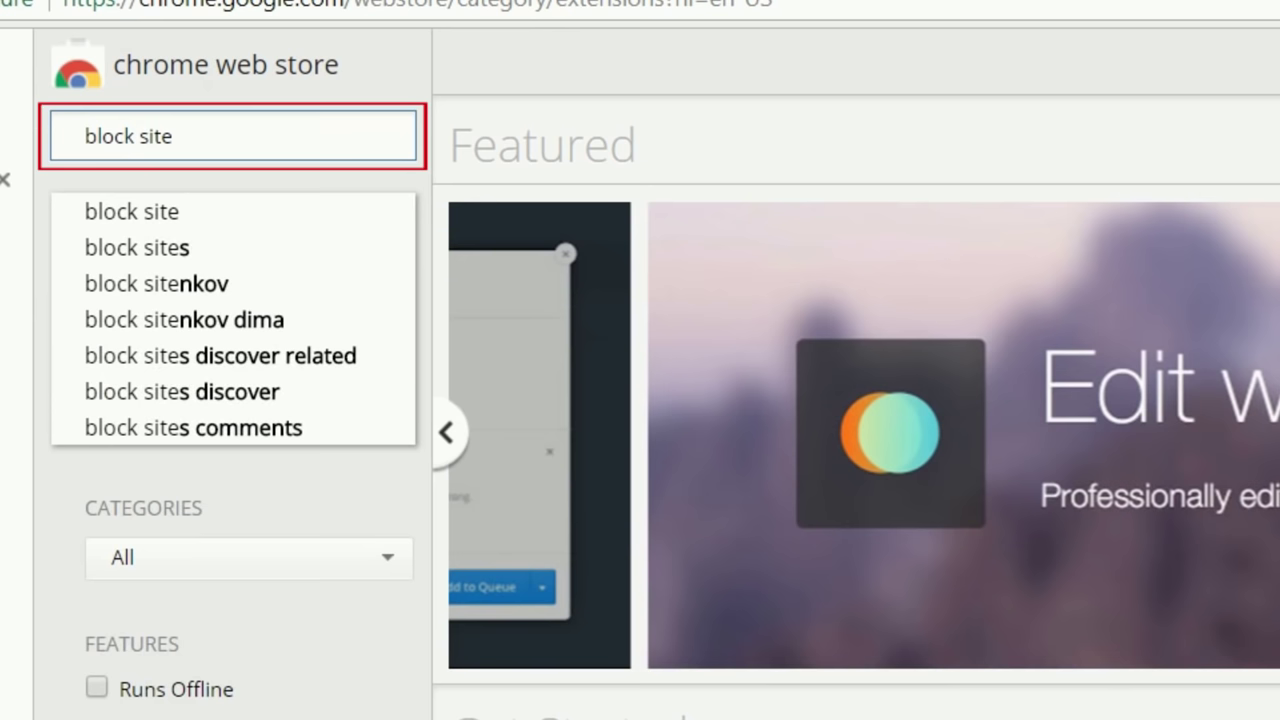
{"action": "key", "text": "Return"}
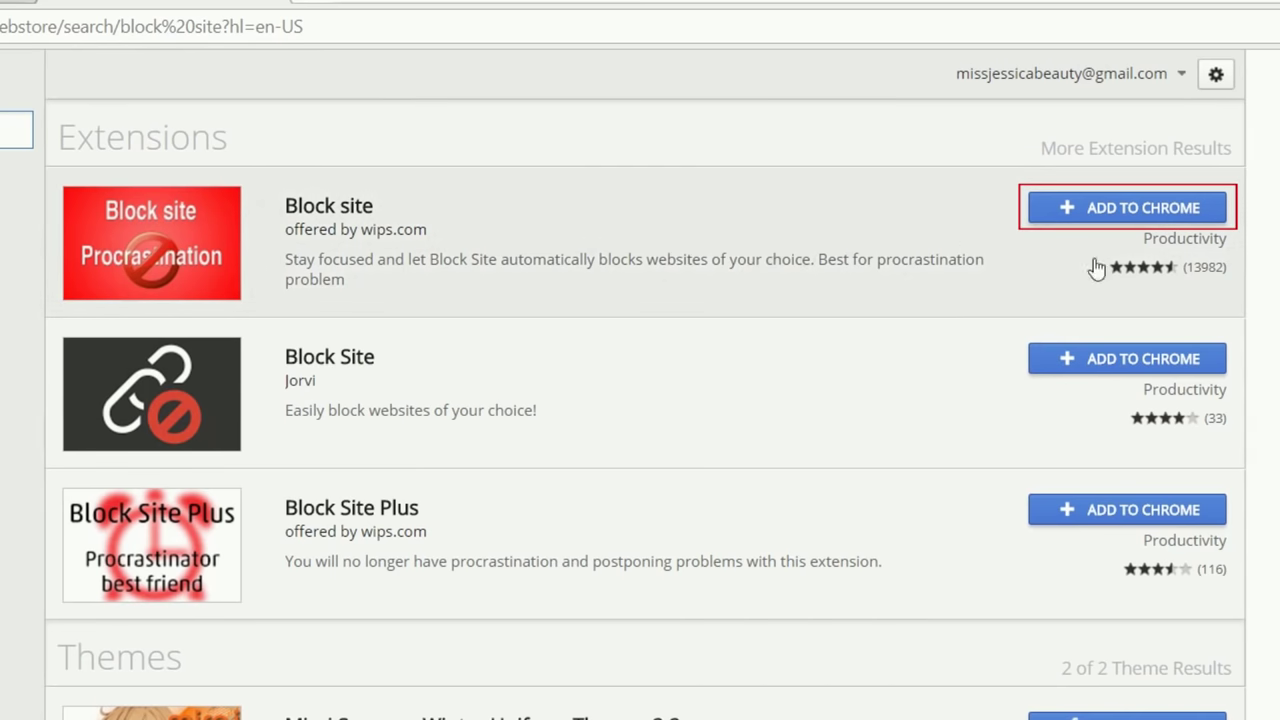
{"action": "left_click", "coordinate": [1198, 212]}
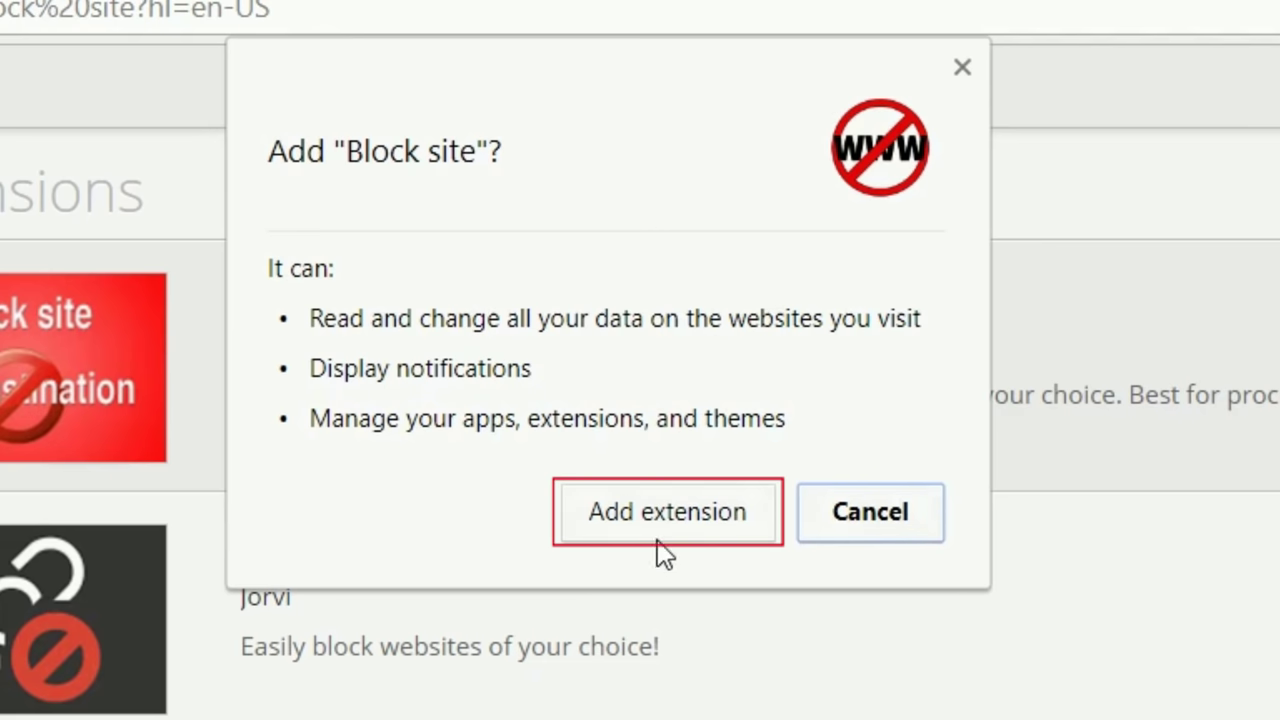
{"action": "left_click", "coordinate": [660, 541]}
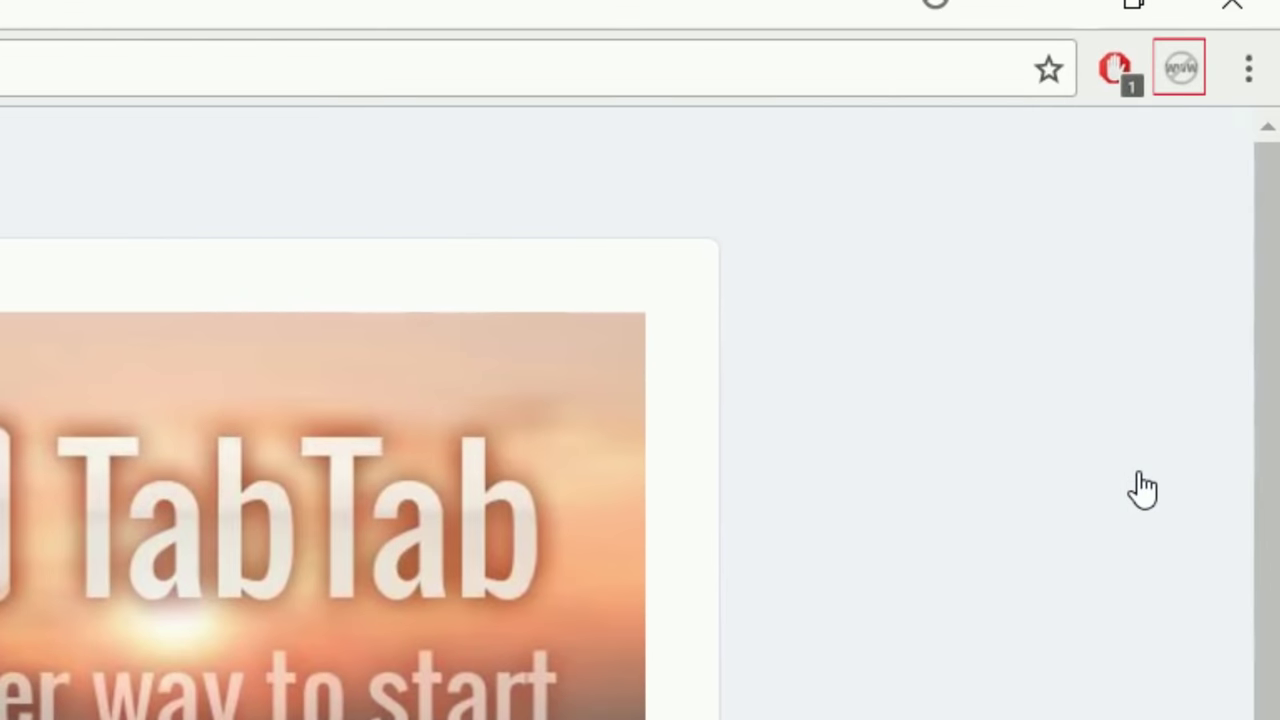
Add youtube.com to the blocked sites in Block site's Options page
{"action": "right_click", "coordinate": [1182, 68]}
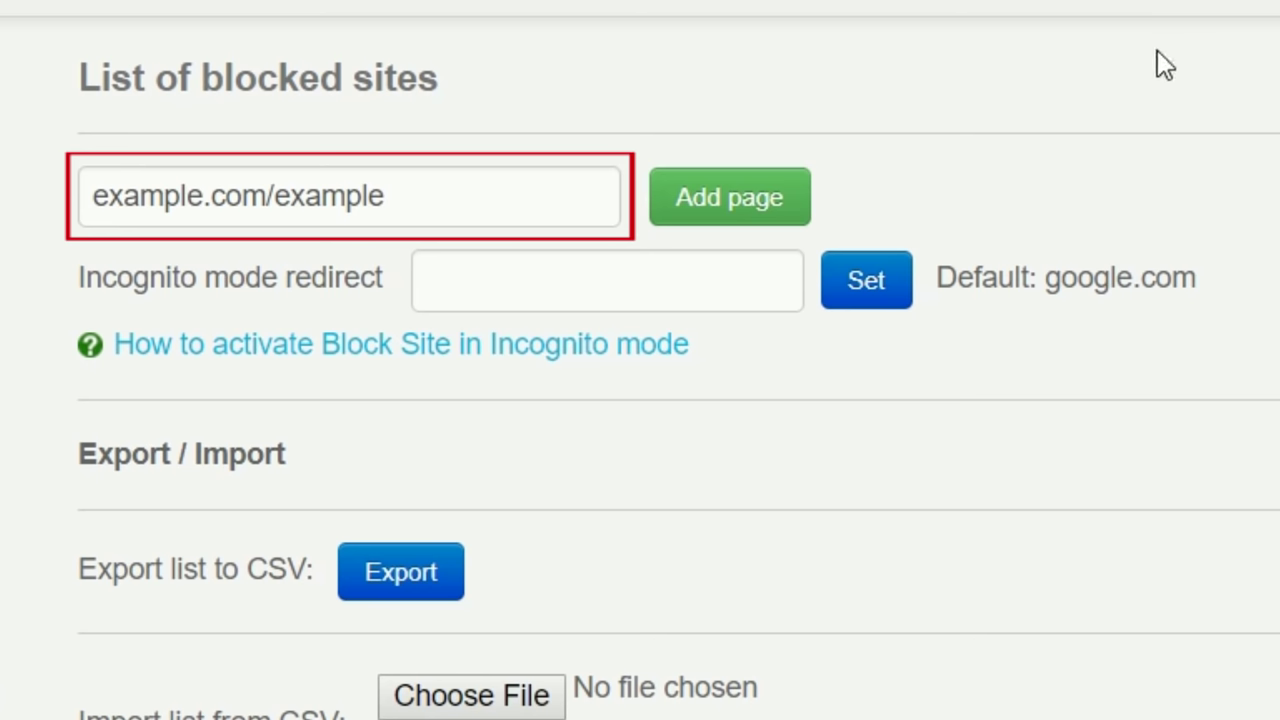
{"action": "left_click_drag", "start_coordinate": [491, 192], "coordinate": [15, 215]}
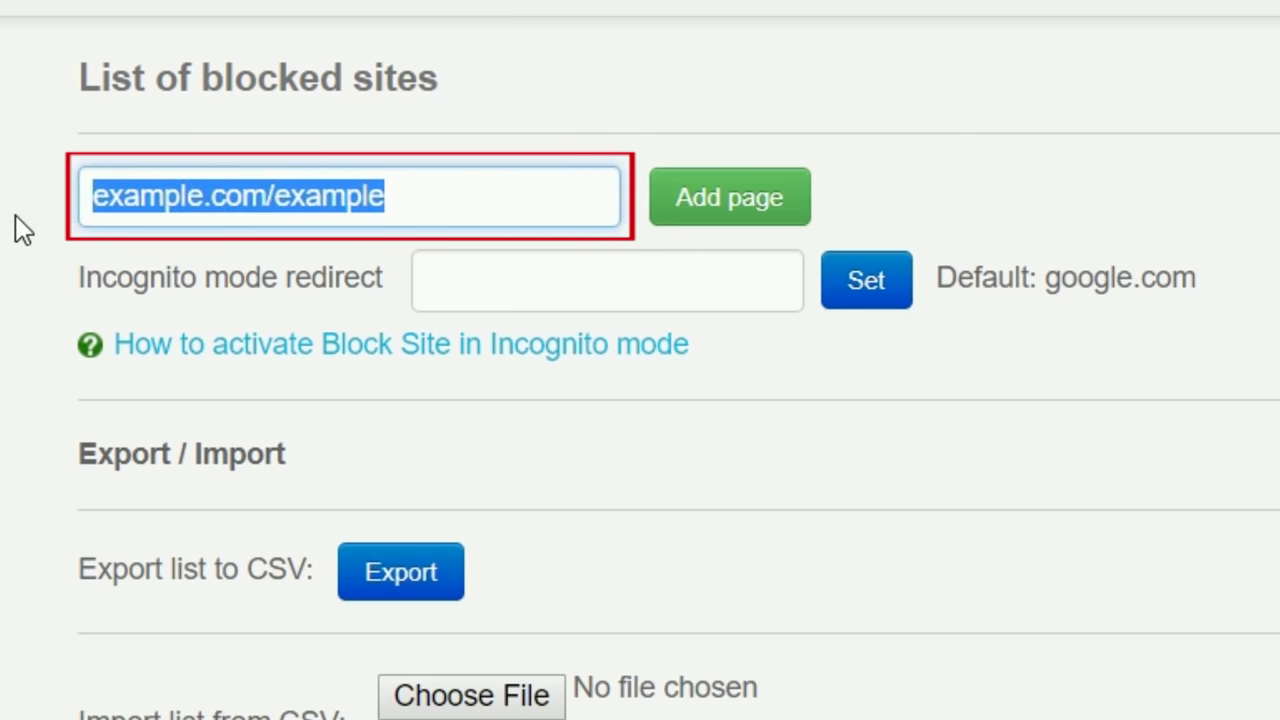
{"action": "type", "text": "youtube.com"}
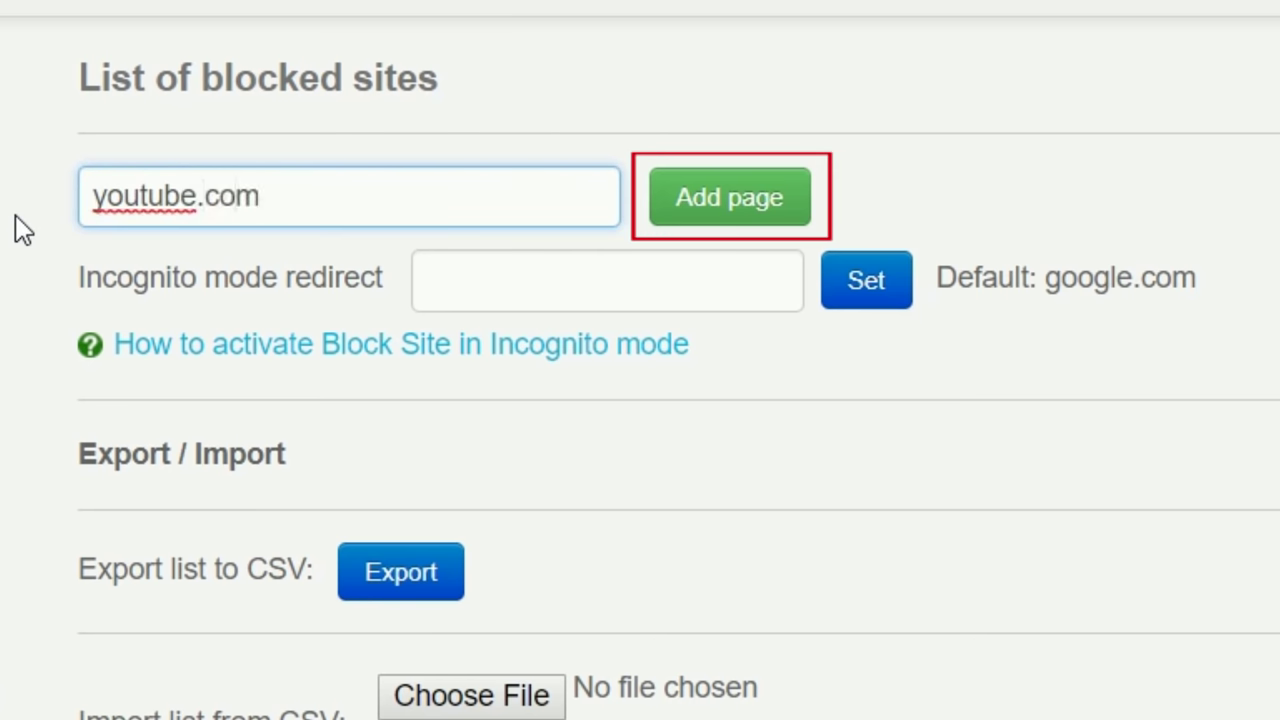
{"action": "left_click", "coordinate": [722, 226]}
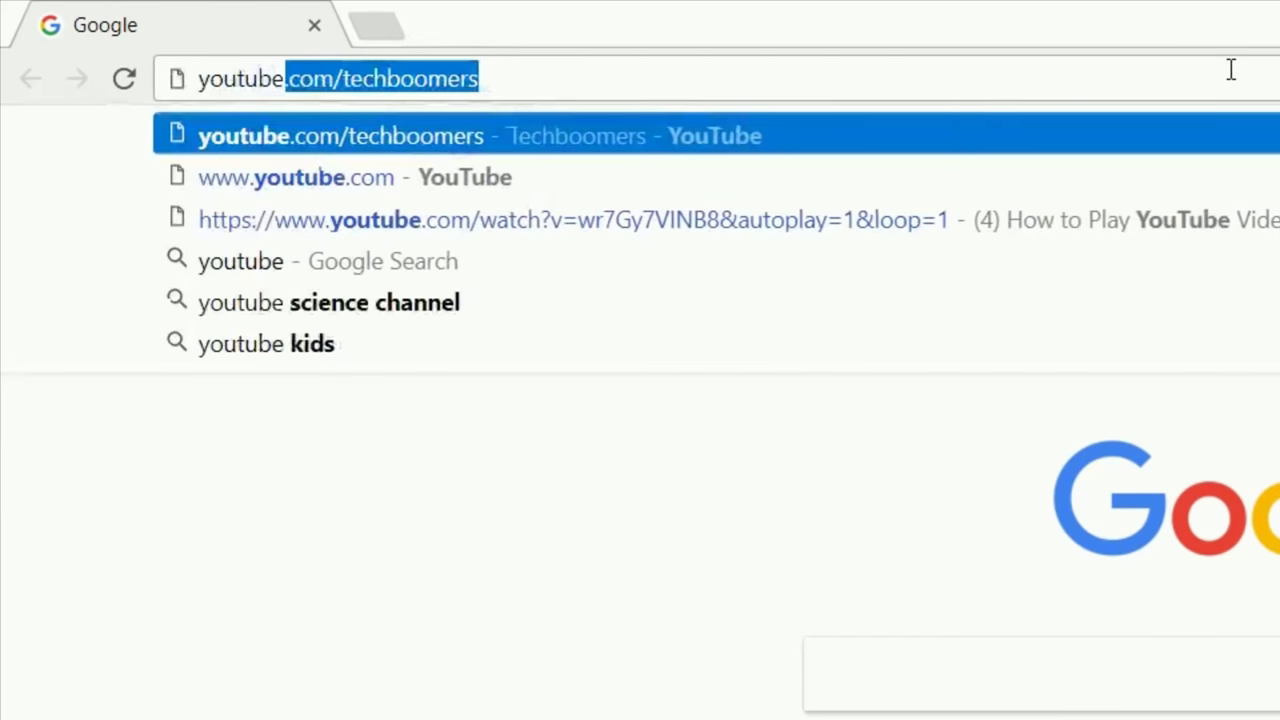
Load youtube.com to confirm BlockSite shows its blocked page
{"action": "key", "text": "Delete"}
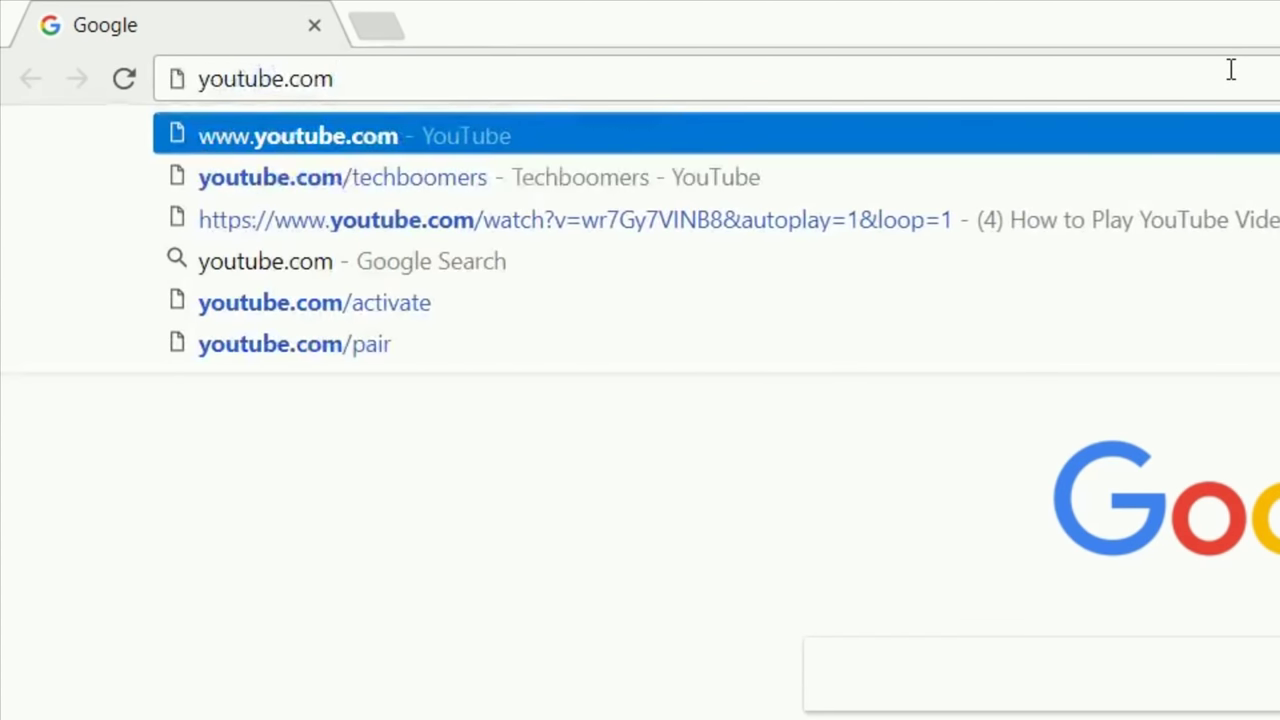
{"action": "key", "text": "Return"}
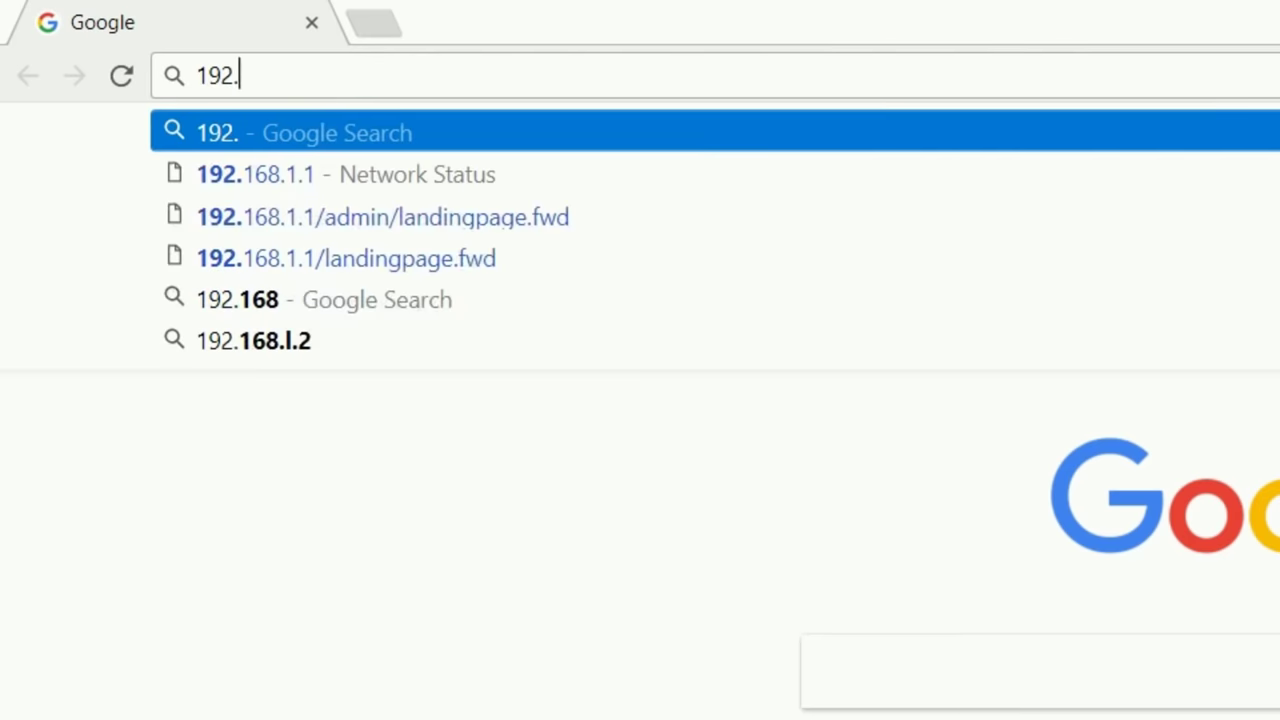
Enter the router address 192.168.1.1 in Chrome's address bar
{"action": "type", "text": "68.1.1"}
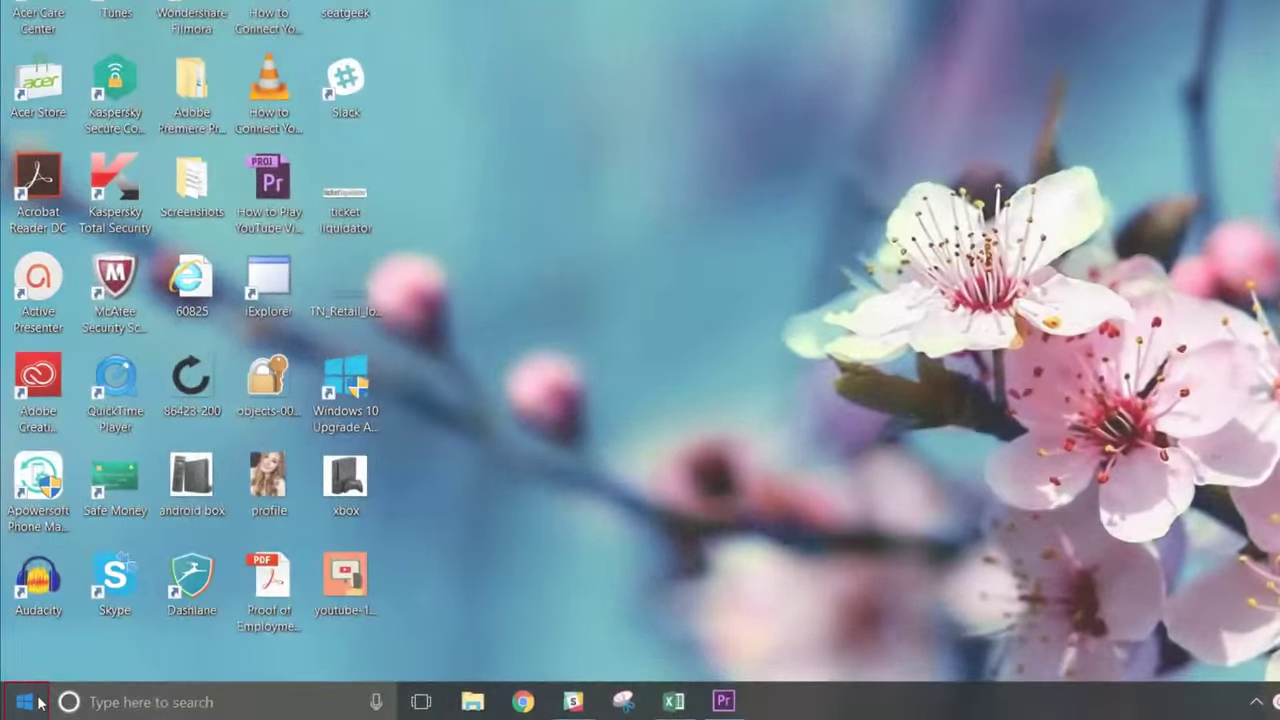
Check Windows network properties to confirm the default gateway is 192.168.1.1
{"action": "left_click", "coordinate": [36, 699]}
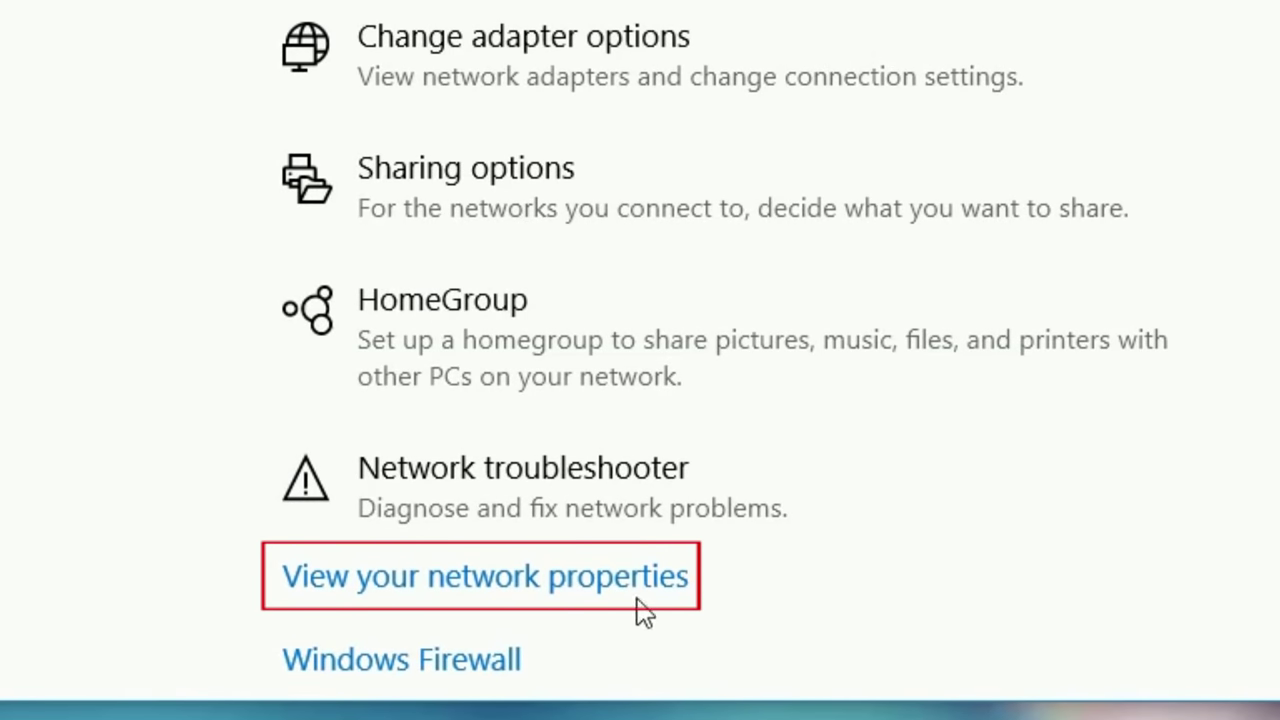
{"action": "left_click", "coordinate": [636, 598]}
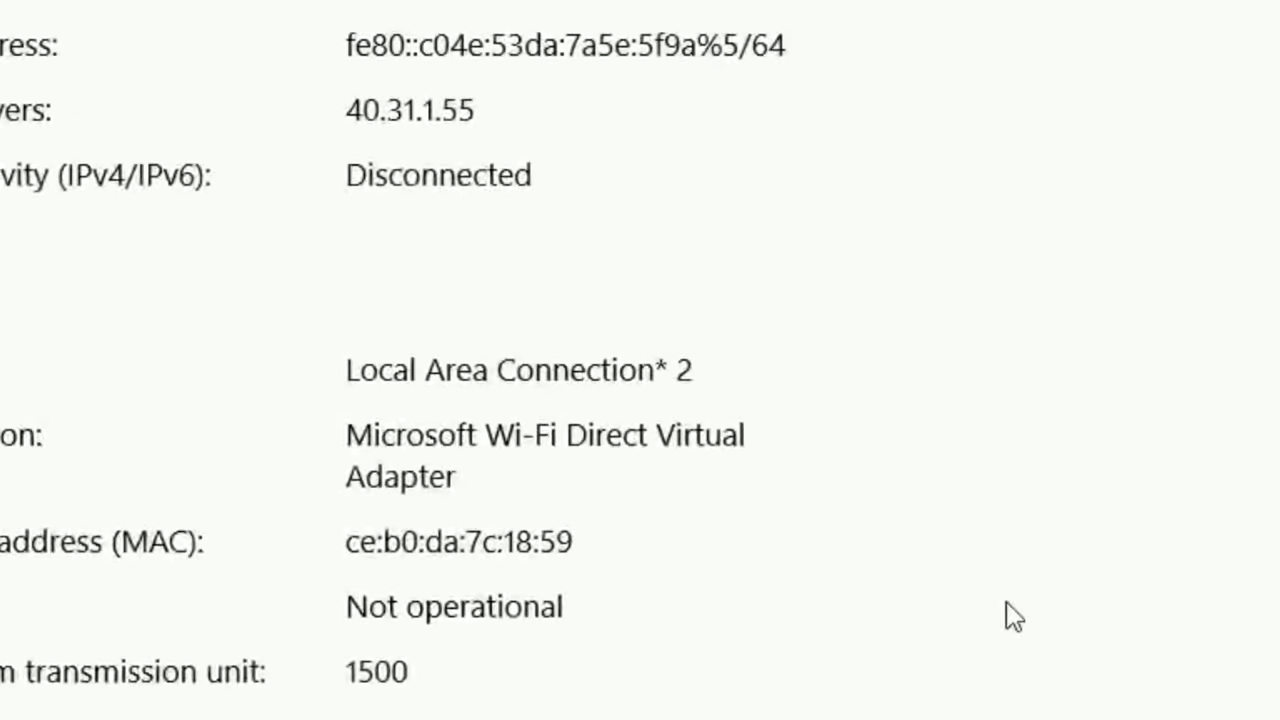
{"action": "scroll", "coordinate": [1013, 616], "scroll_direction": "down", "scroll_amount": 15}
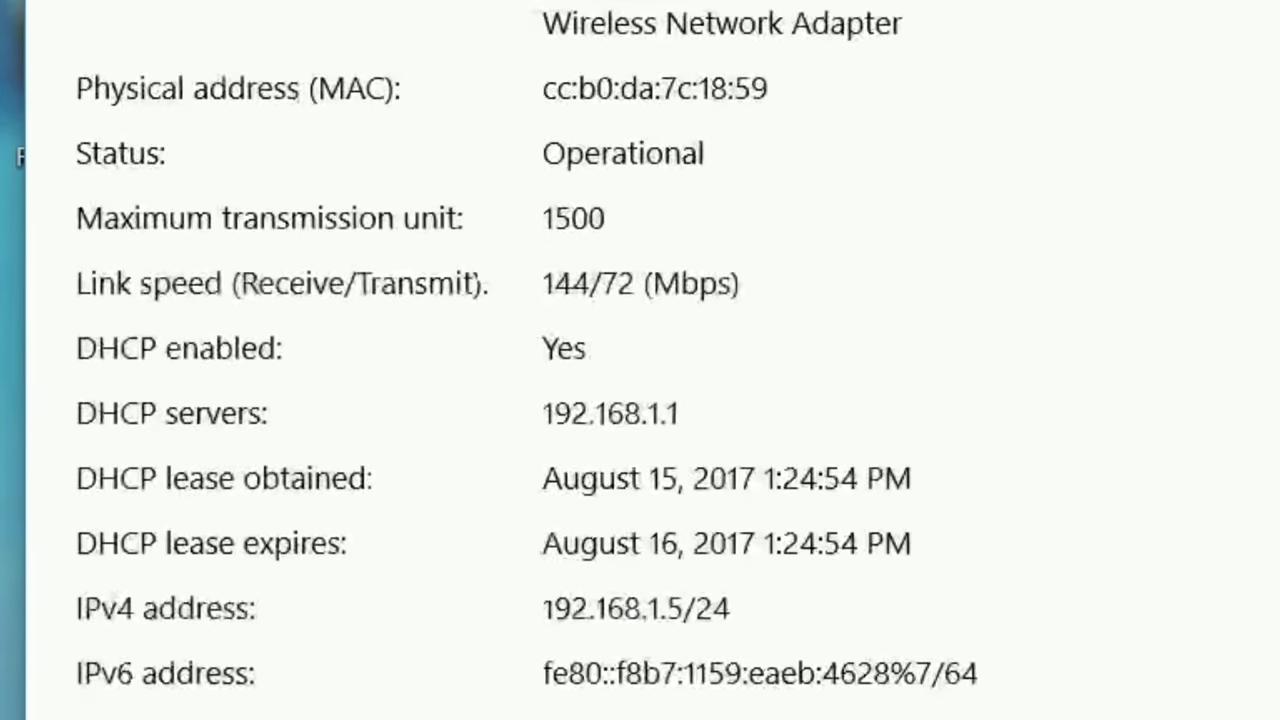
{"action": "scroll", "coordinate": [528, 360], "scroll_direction": "down", "scroll_amount": 3}
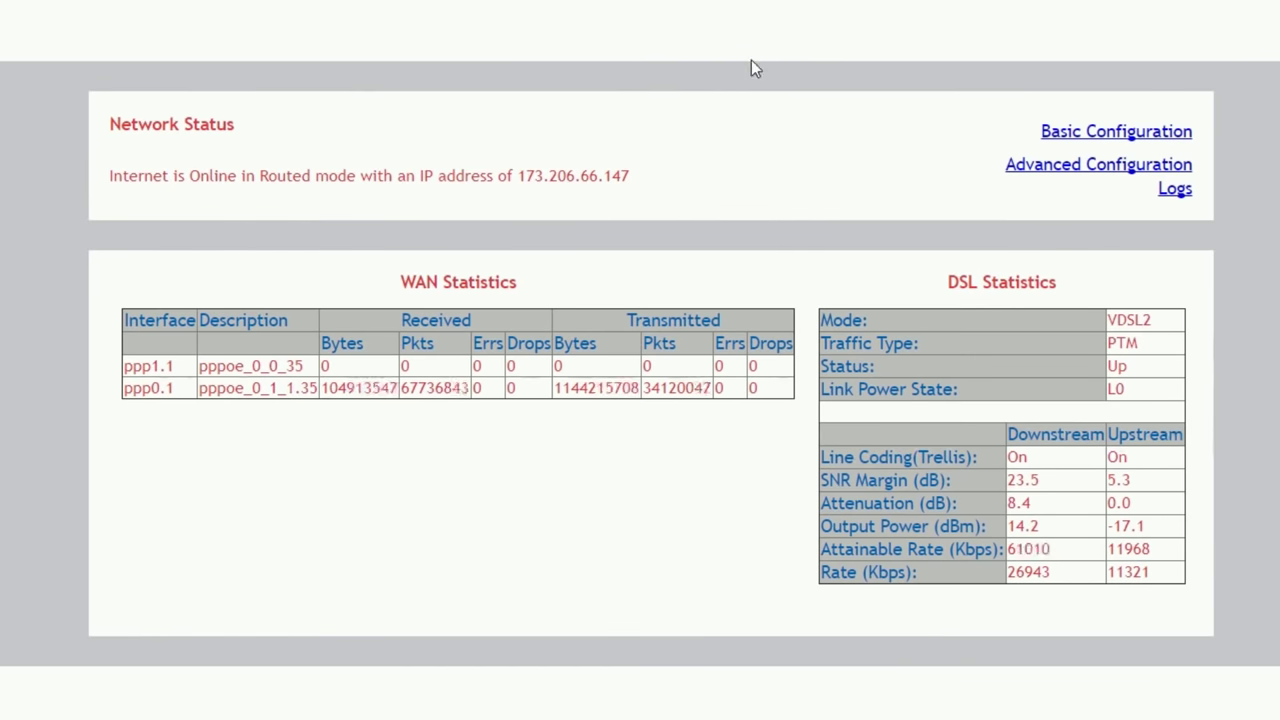
Log in to the router's advanced configuration with user name admin
{"action": "left_click", "coordinate": [1062, 168]}
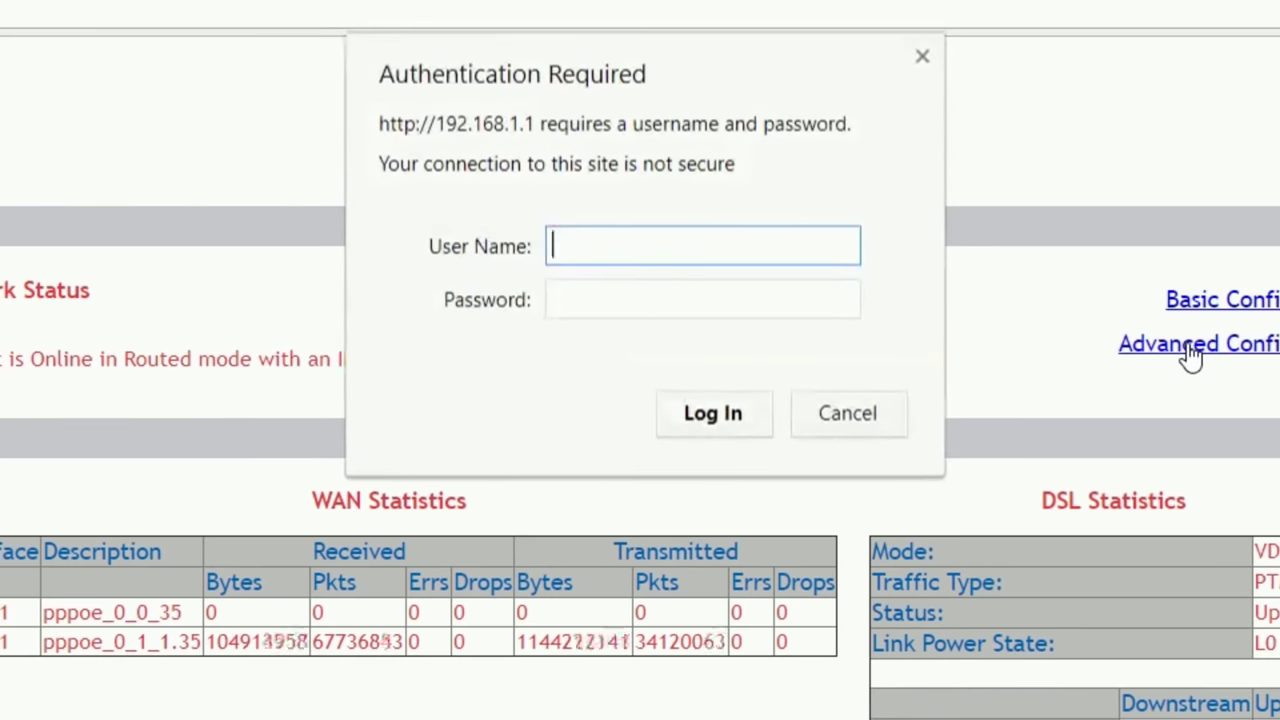
{"action": "type", "text": "admin"}
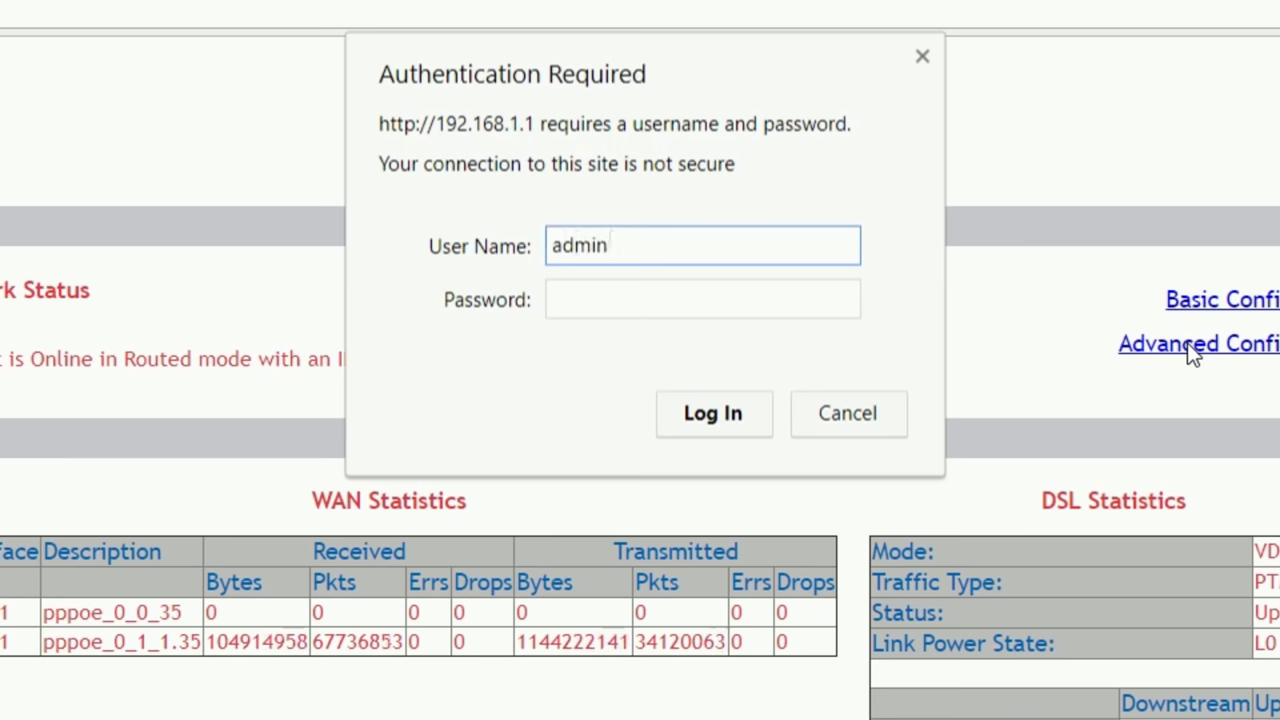
{"action": "key", "text": "Tab"}
{"action": "type", "text": "admin"}
{"action": "key", "text": "Return"}
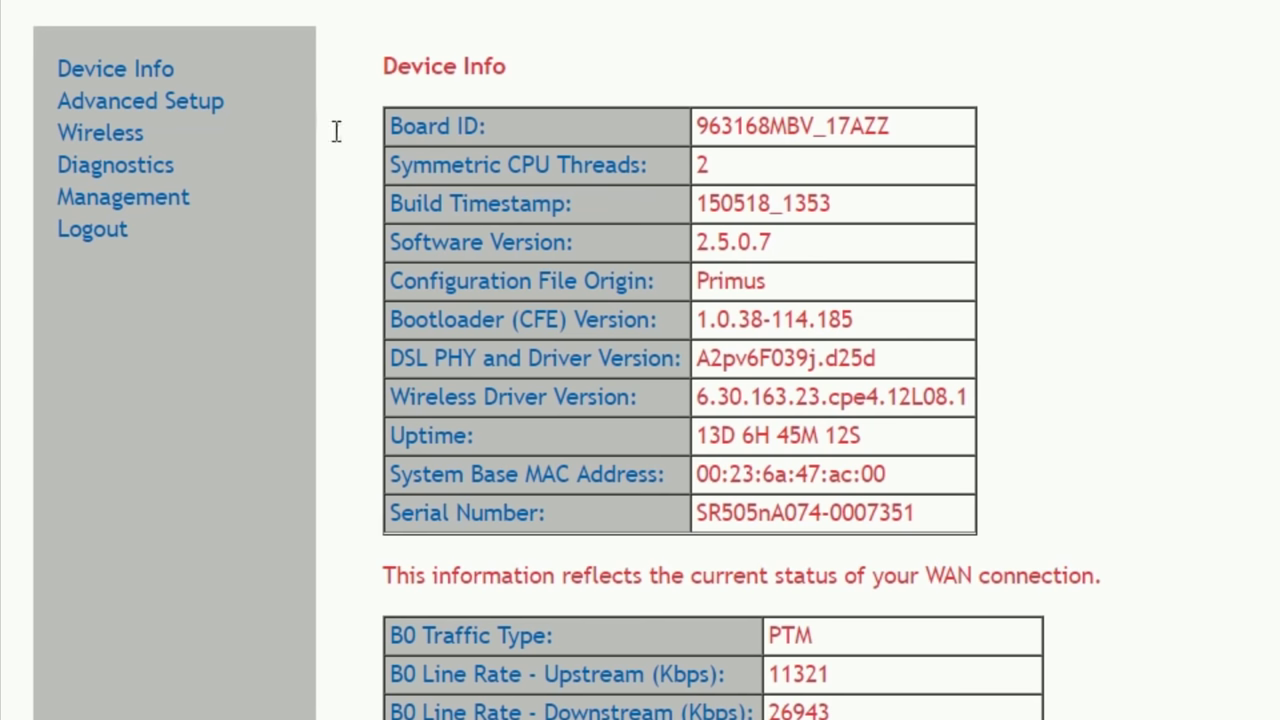
Add youtube.com as a new entry in the router's Parental Control URL Filter
{"action": "left_click", "coordinate": [204, 103]}
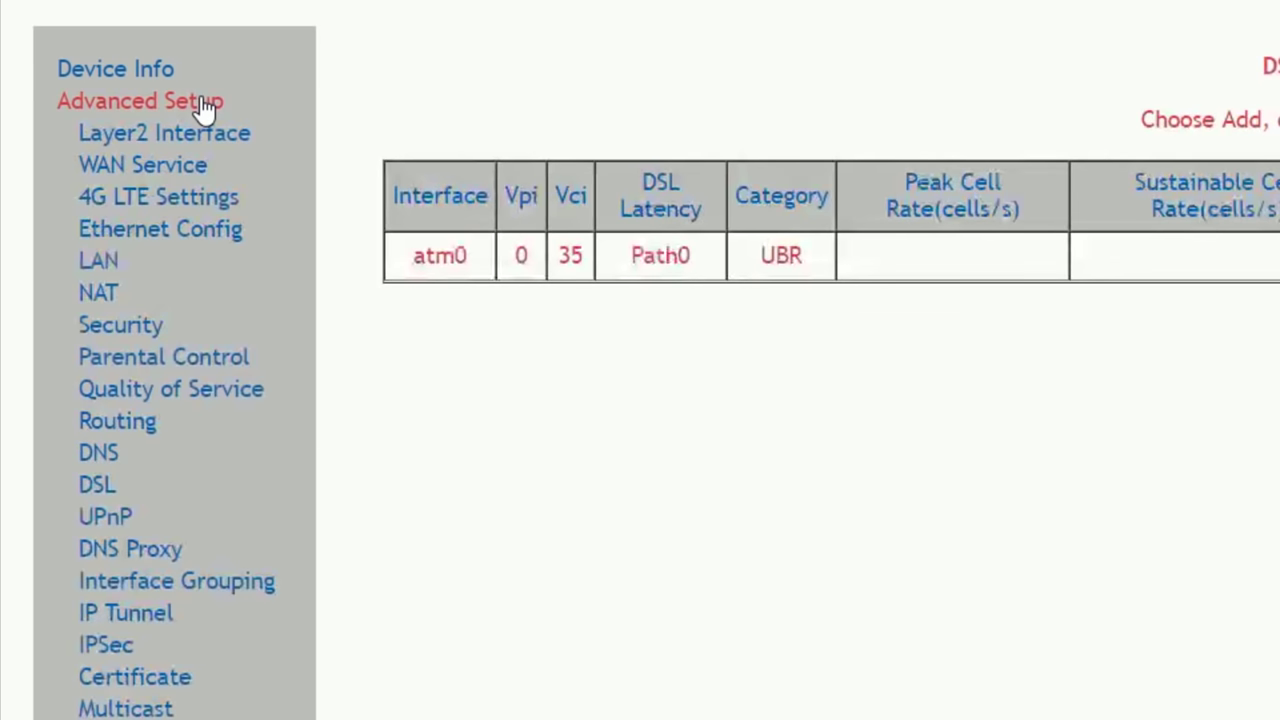
{"action": "left_click", "coordinate": [202, 365]}
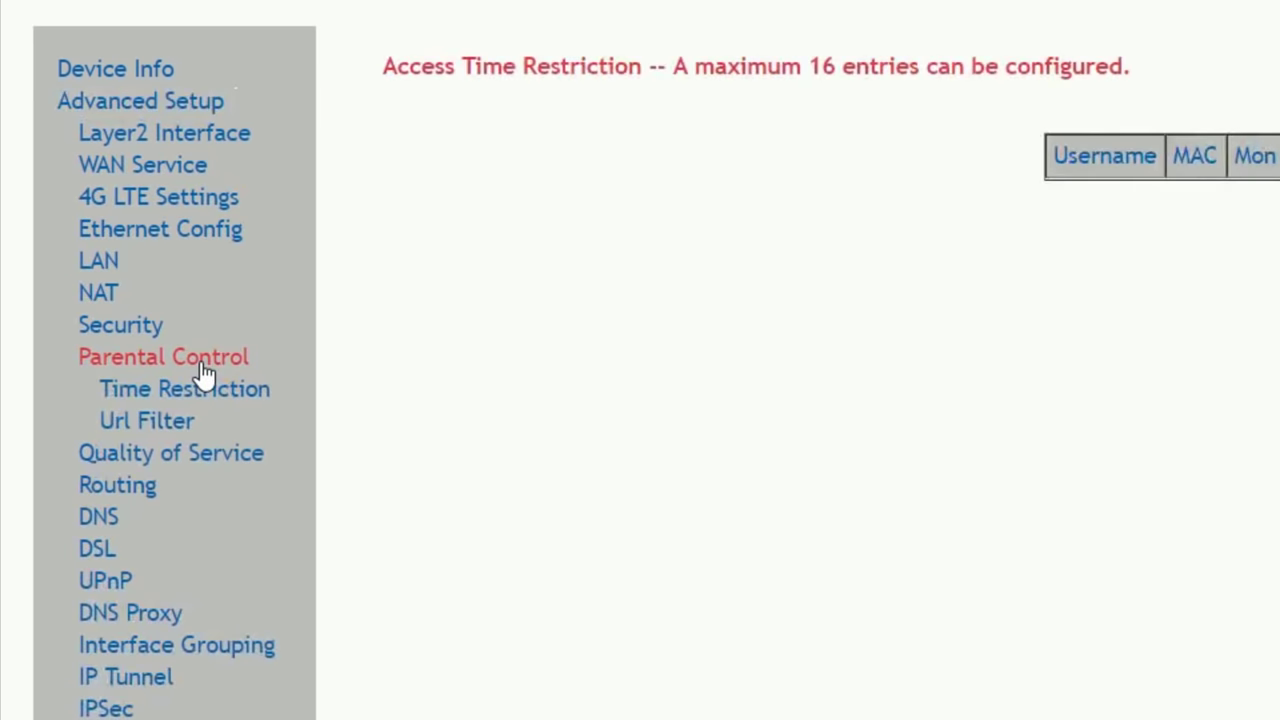
{"action": "left_click", "coordinate": [188, 422]}
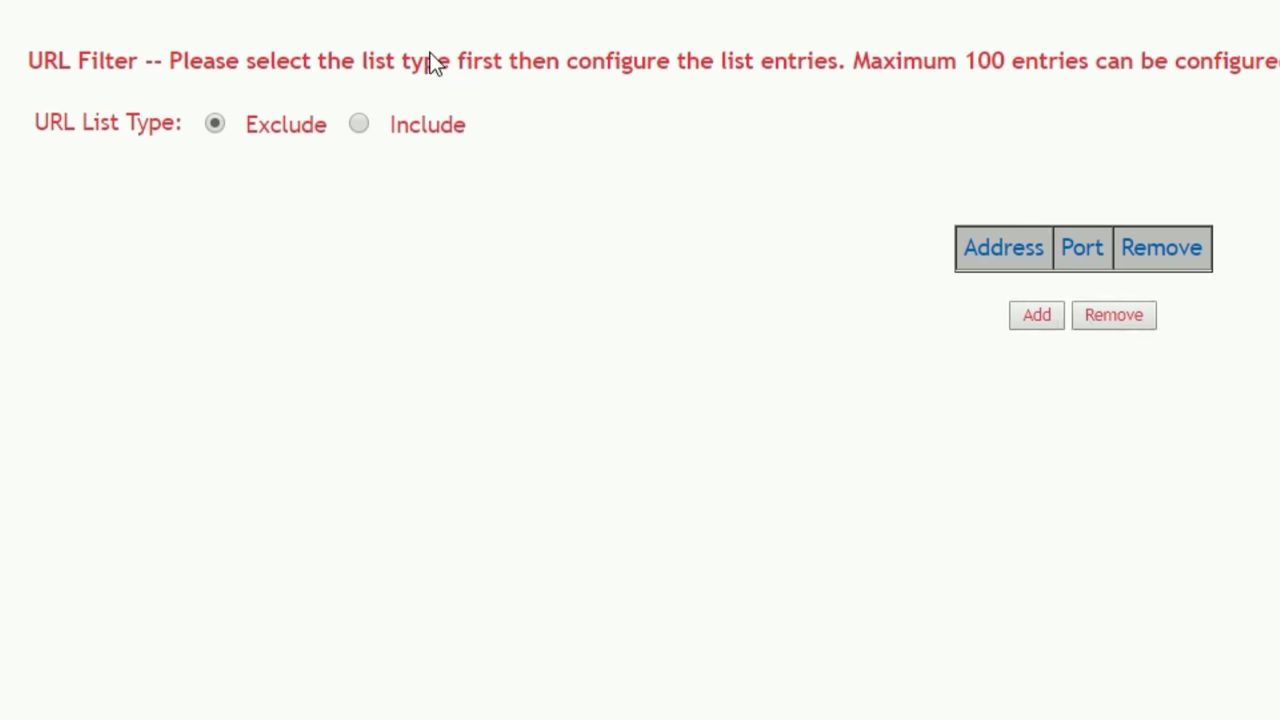
{"action": "left_click", "coordinate": [1036, 317]}
{"action": "left_click", "coordinate": [466, 195]}
{"action": "type", "text": "youtube.com"}
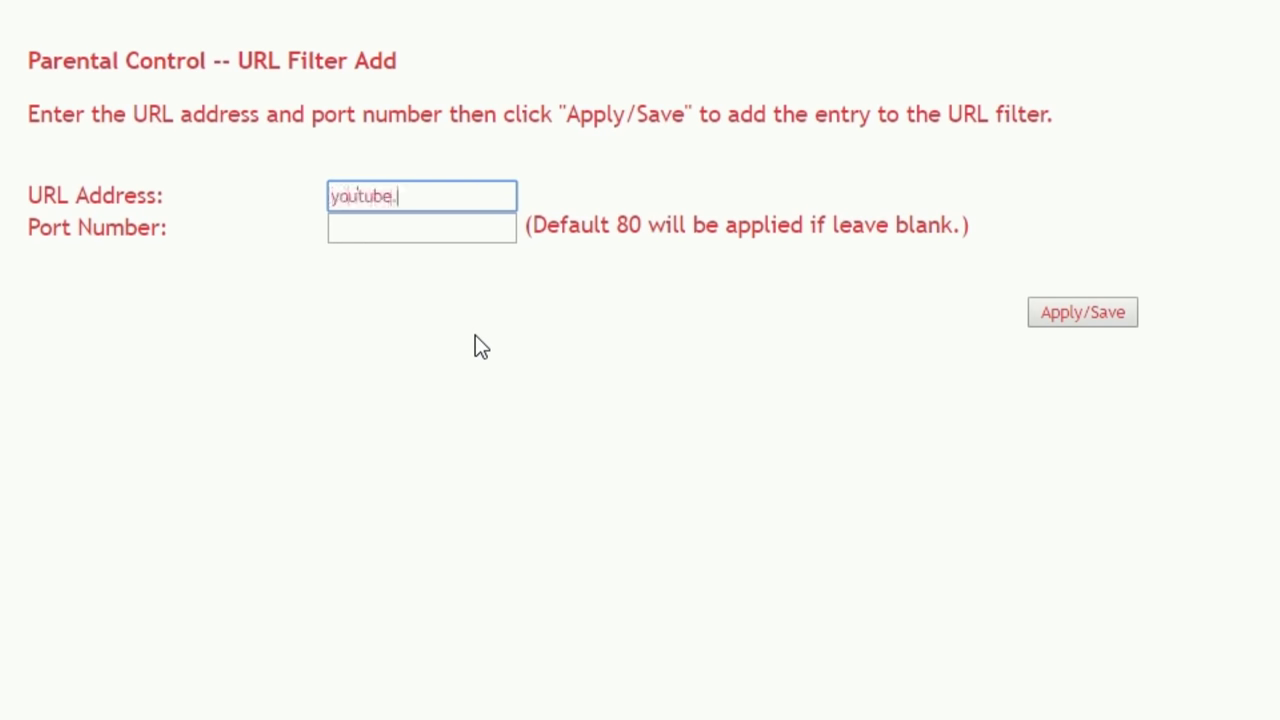
{"action": "left_click", "coordinate": [1060, 314]}
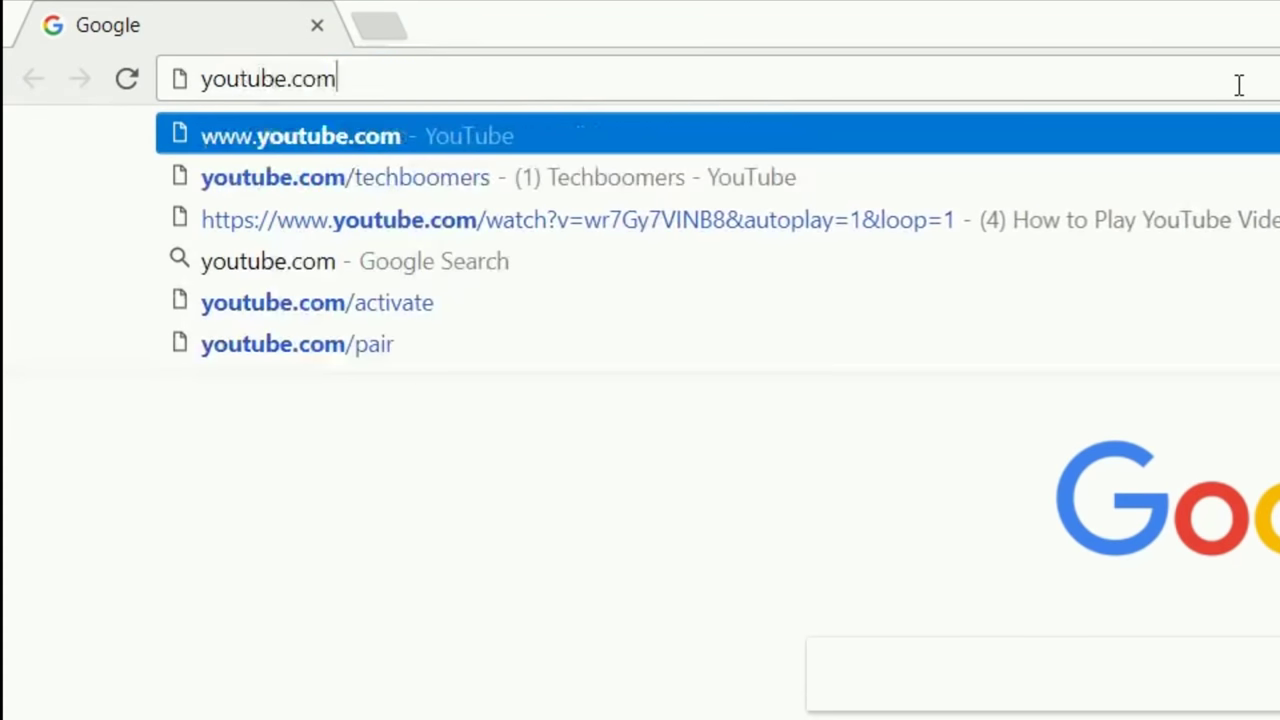
Load youtube.com to confirm the router returns 401 Unauthorized
{"action": "key", "text": "Return"}
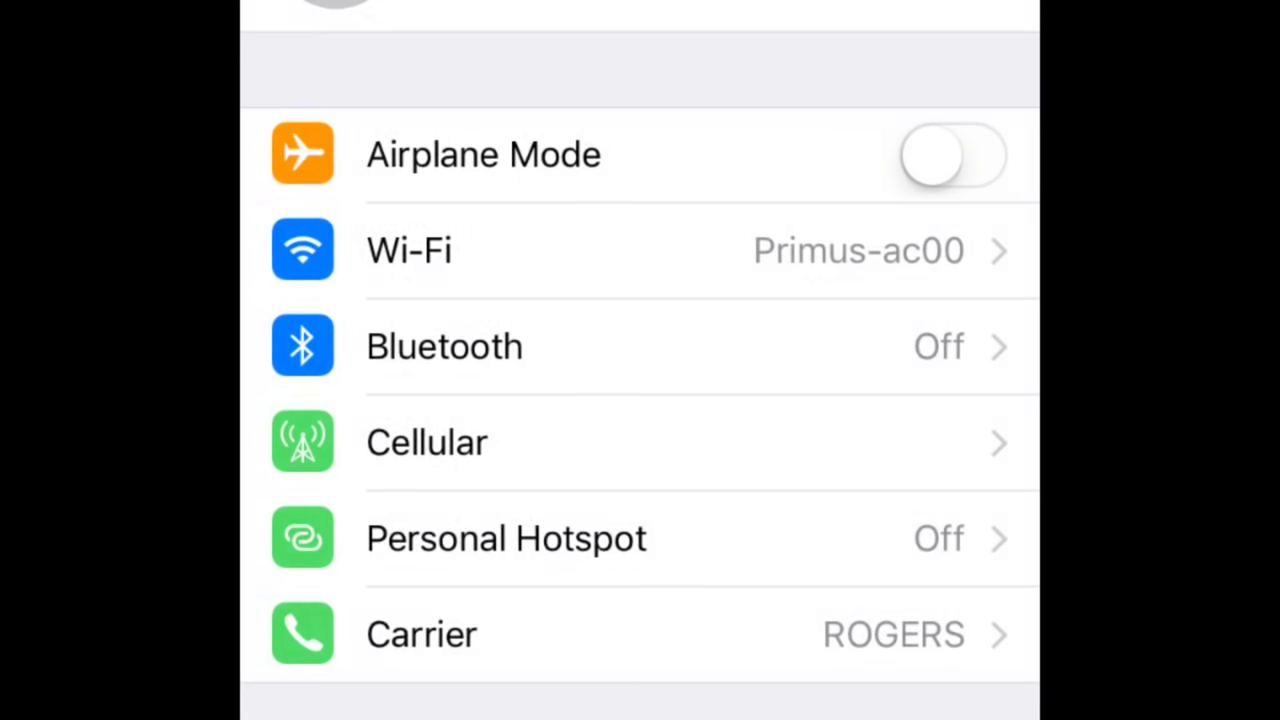
Enable Restrictions under General, setting and confirming a restrictions passcode
{"action": "scroll", "coordinate": [640, 400], "scroll_direction": "down", "scroll_amount": 10}
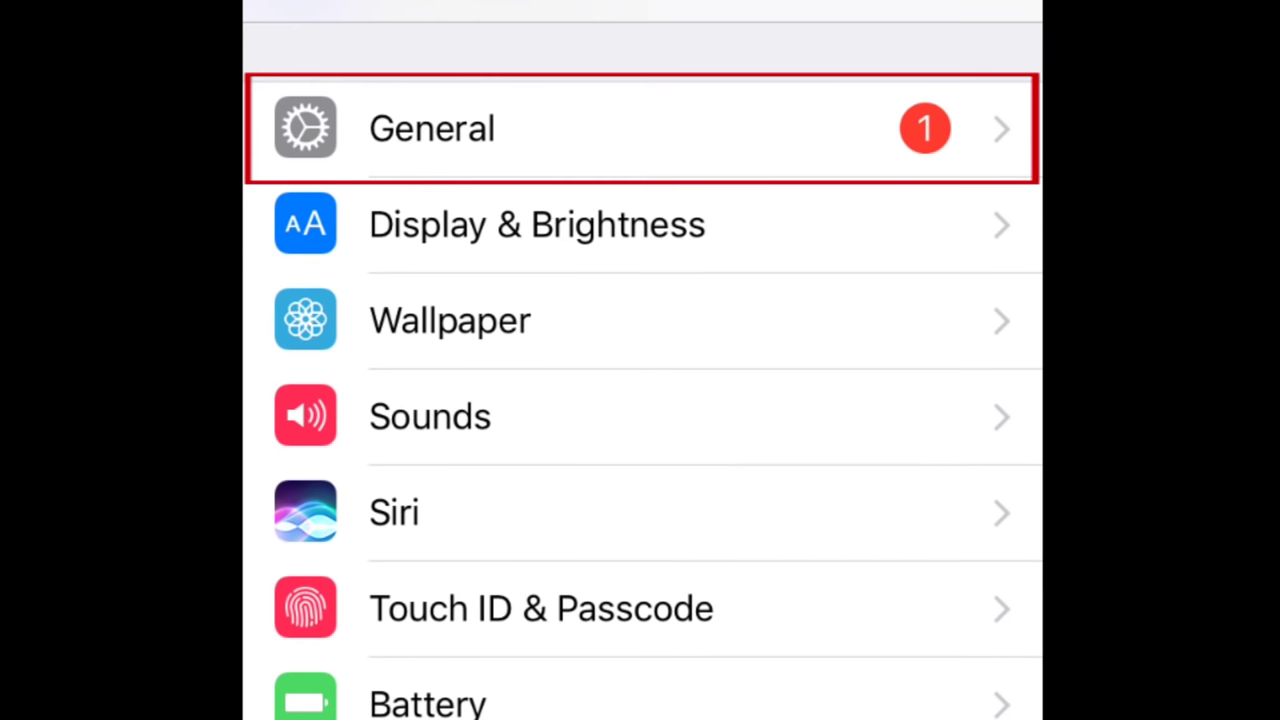
{"action": "left_click", "coordinate": [640, 128]}
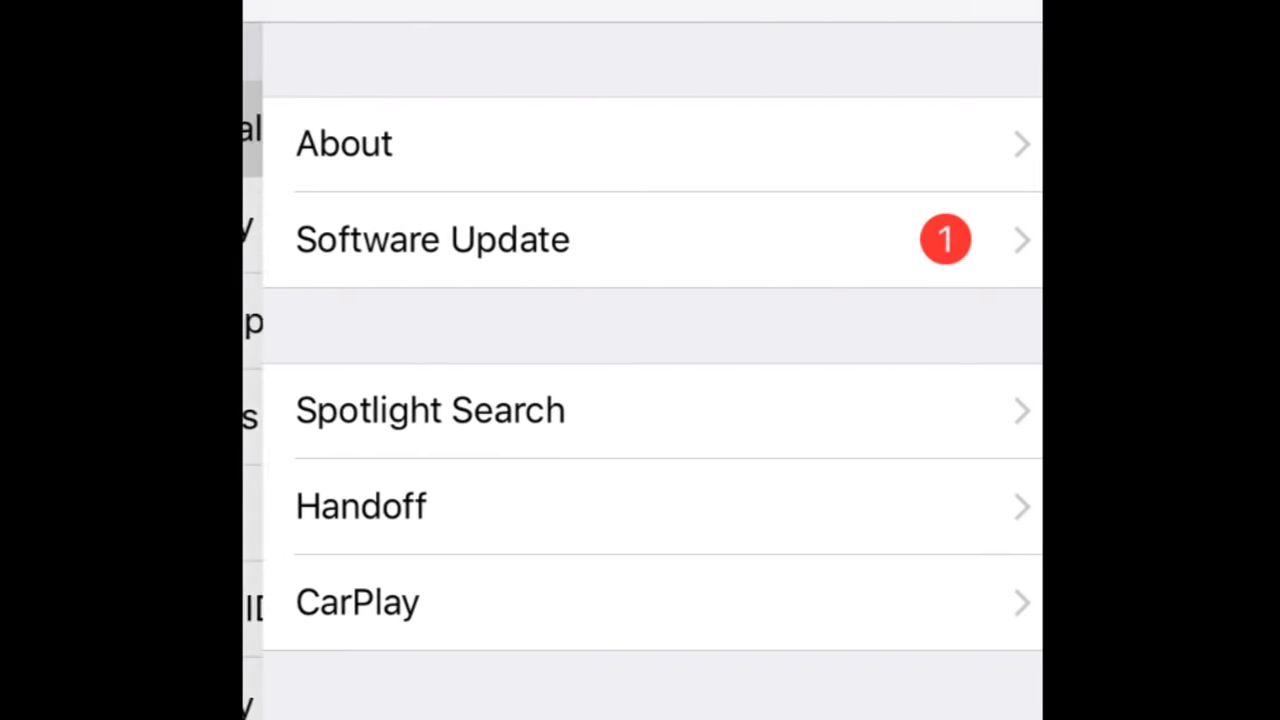
{"action": "scroll", "coordinate": [640, 400], "scroll_direction": "down", "scroll_amount": 2}
{"action": "scroll", "coordinate": [640, 400], "scroll_direction": "down", "scroll_amount": 5}
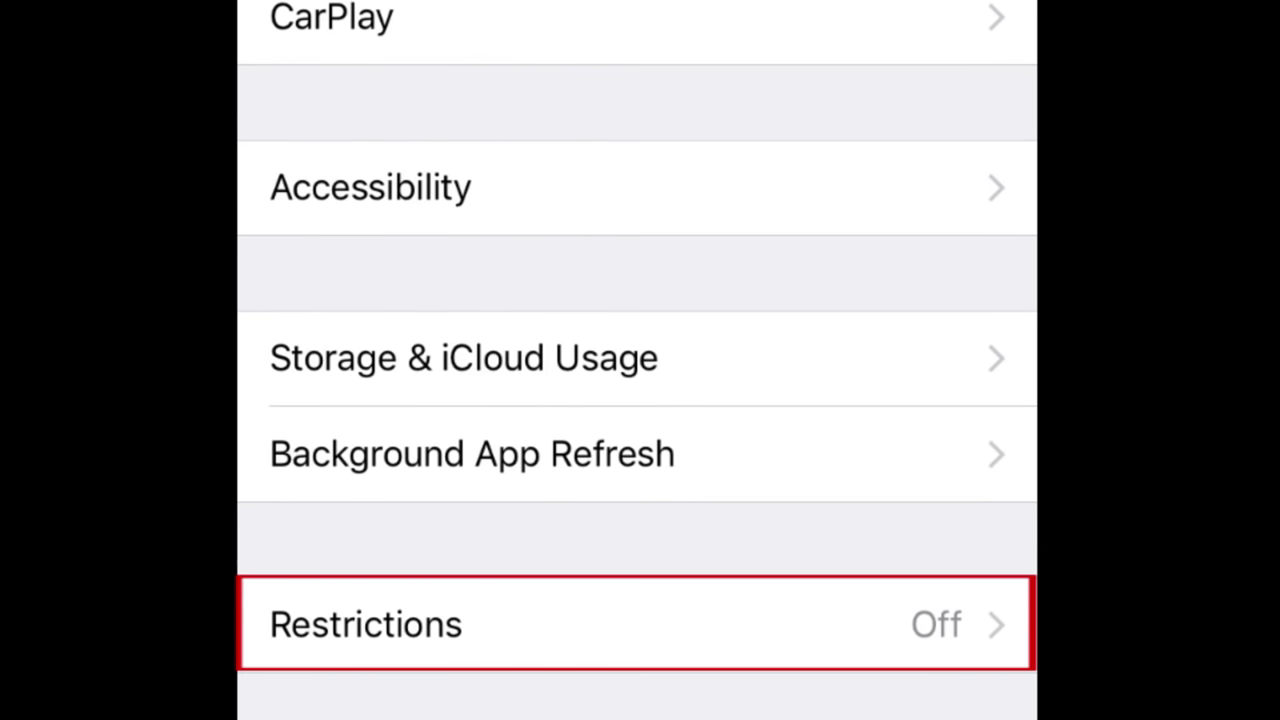
{"action": "left_click", "coordinate": [640, 624]}
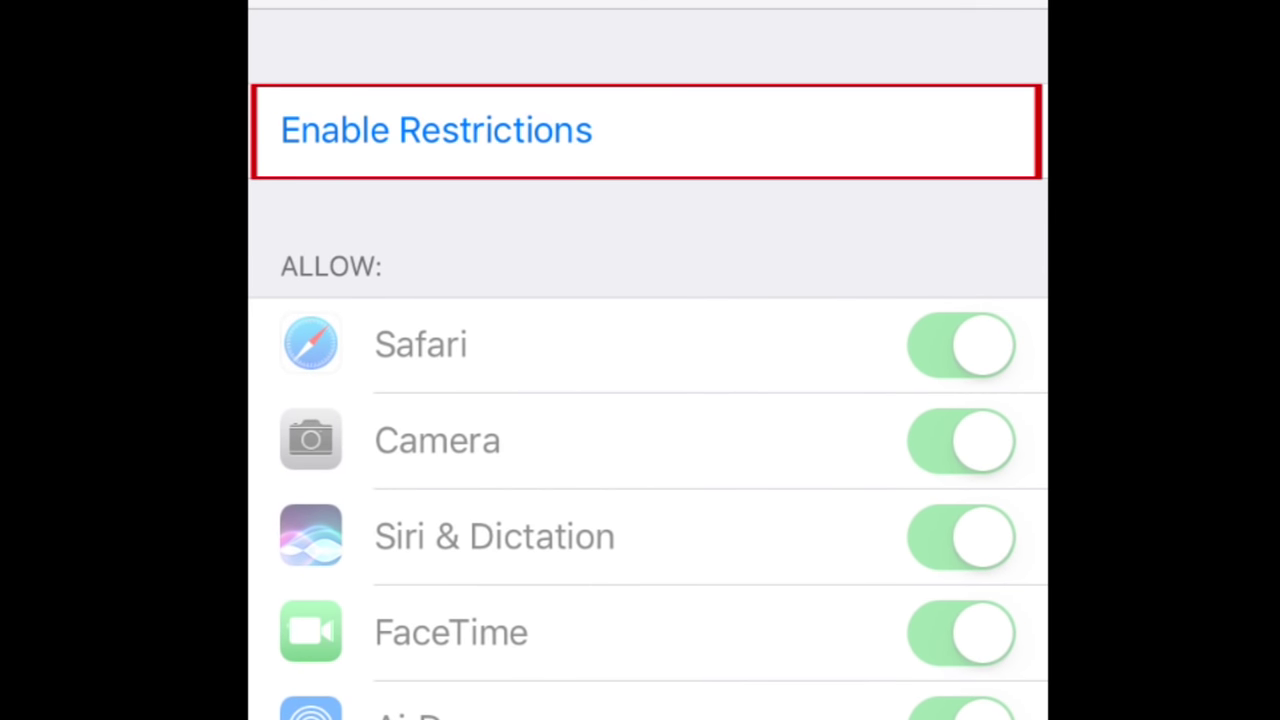
{"action": "left_click", "coordinate": [436, 130]}
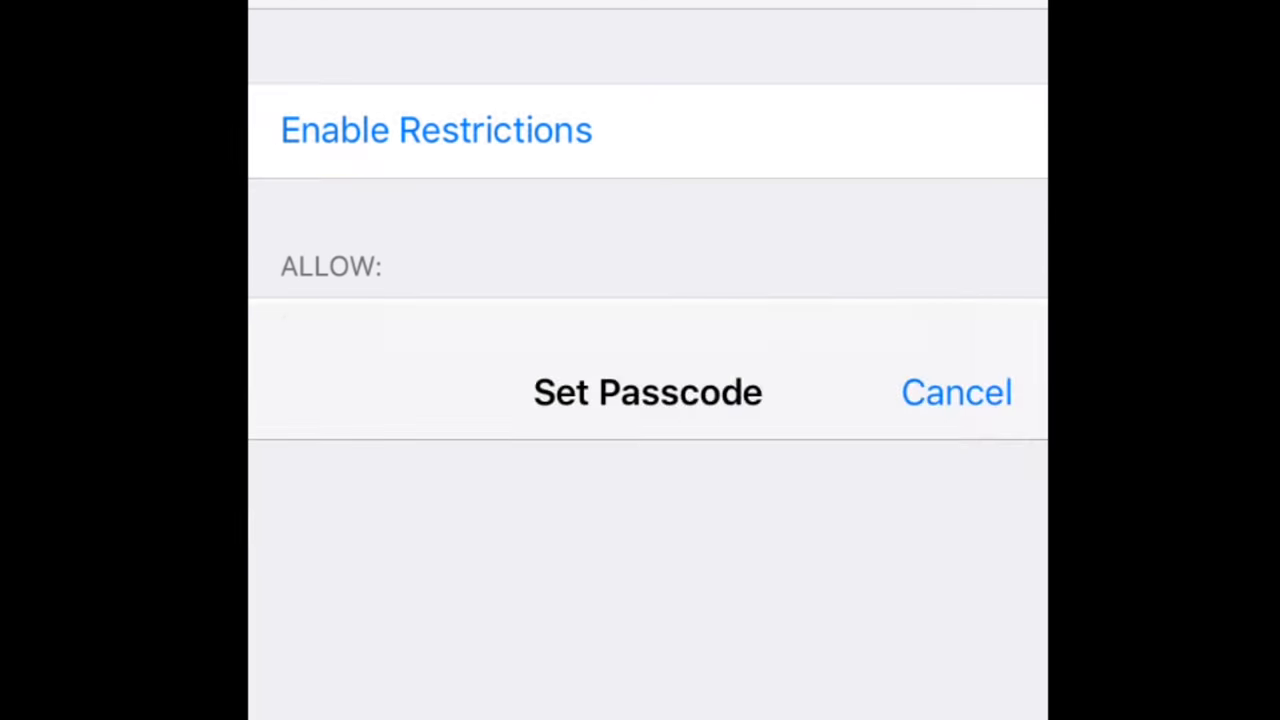
{"action": "type", "text": "1234"}
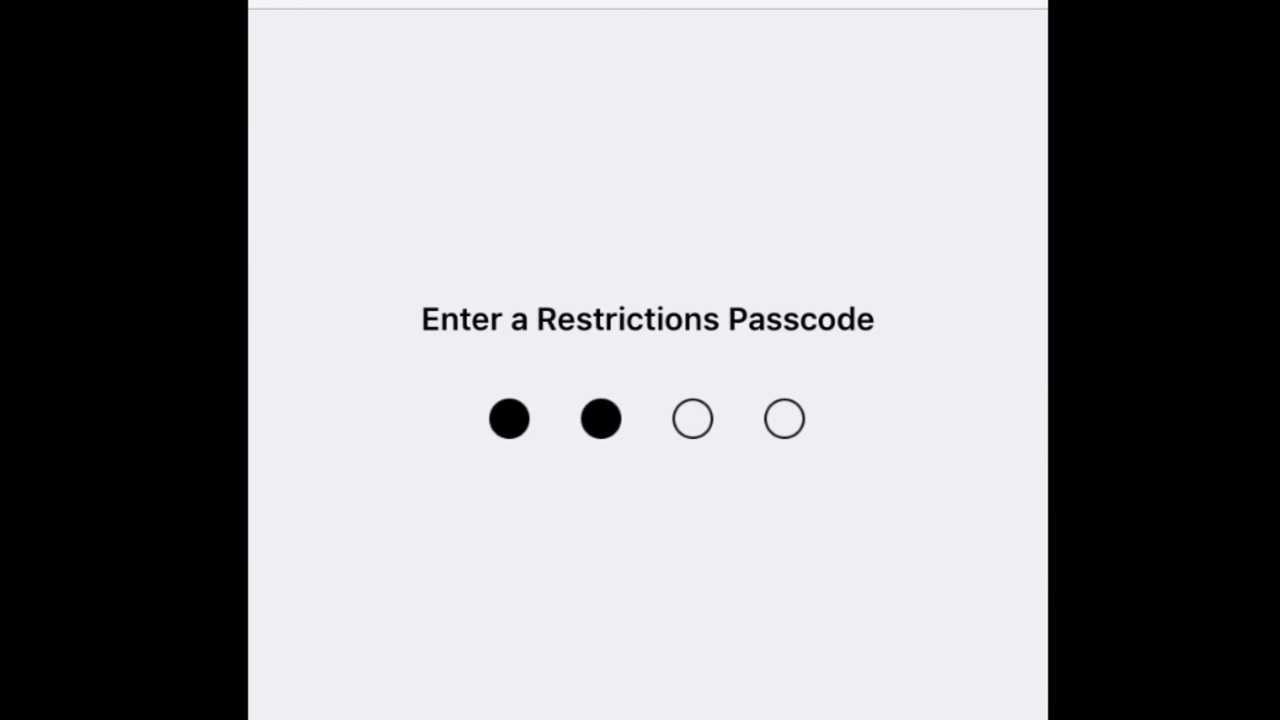
{"action": "type", "text": "1"}
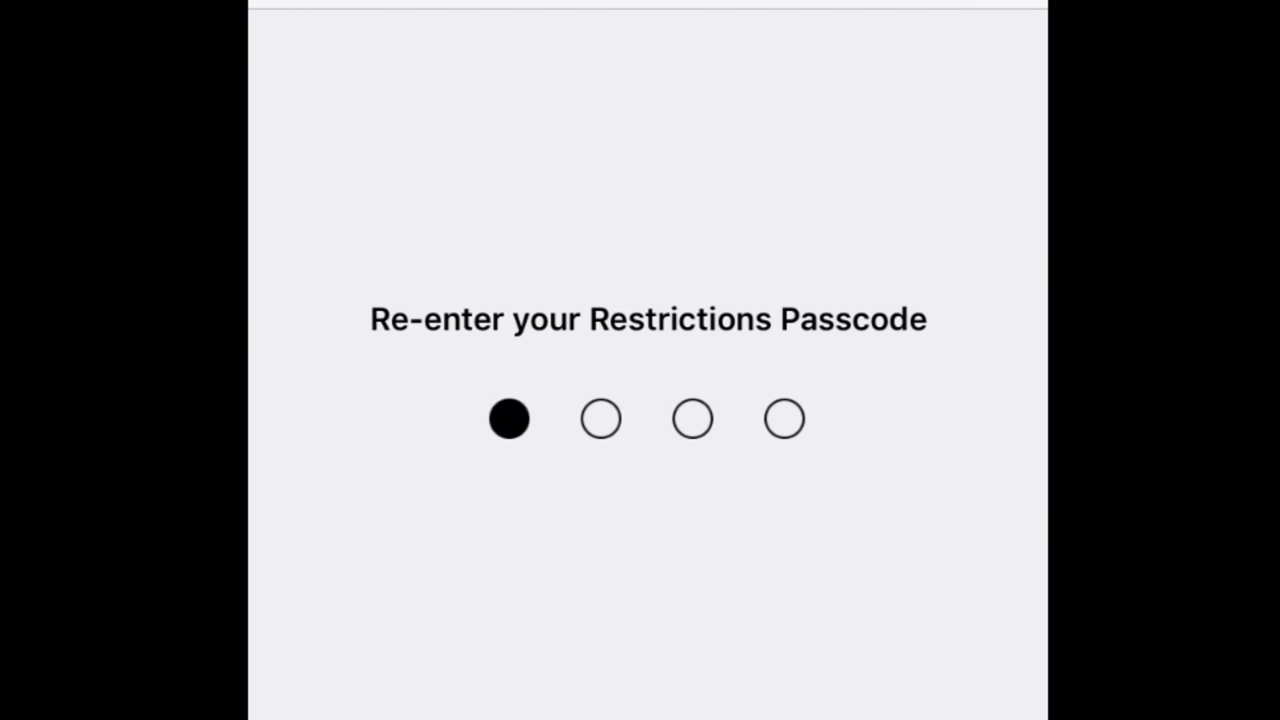
{"action": "type", "text": "234"}
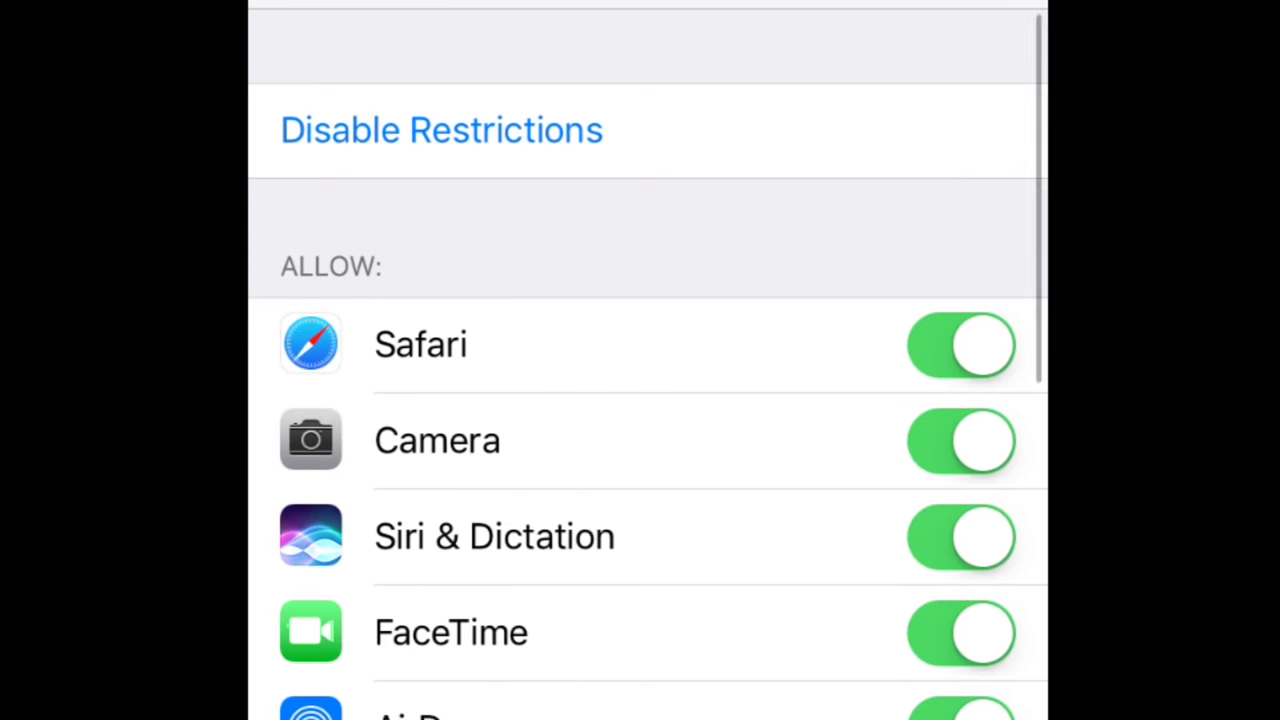
{"action": "scroll", "coordinate": [648, 400], "scroll_direction": "down", "scroll_amount": 10}
{"action": "scroll", "coordinate": [648, 400], "scroll_direction": "down", "scroll_amount": 4}
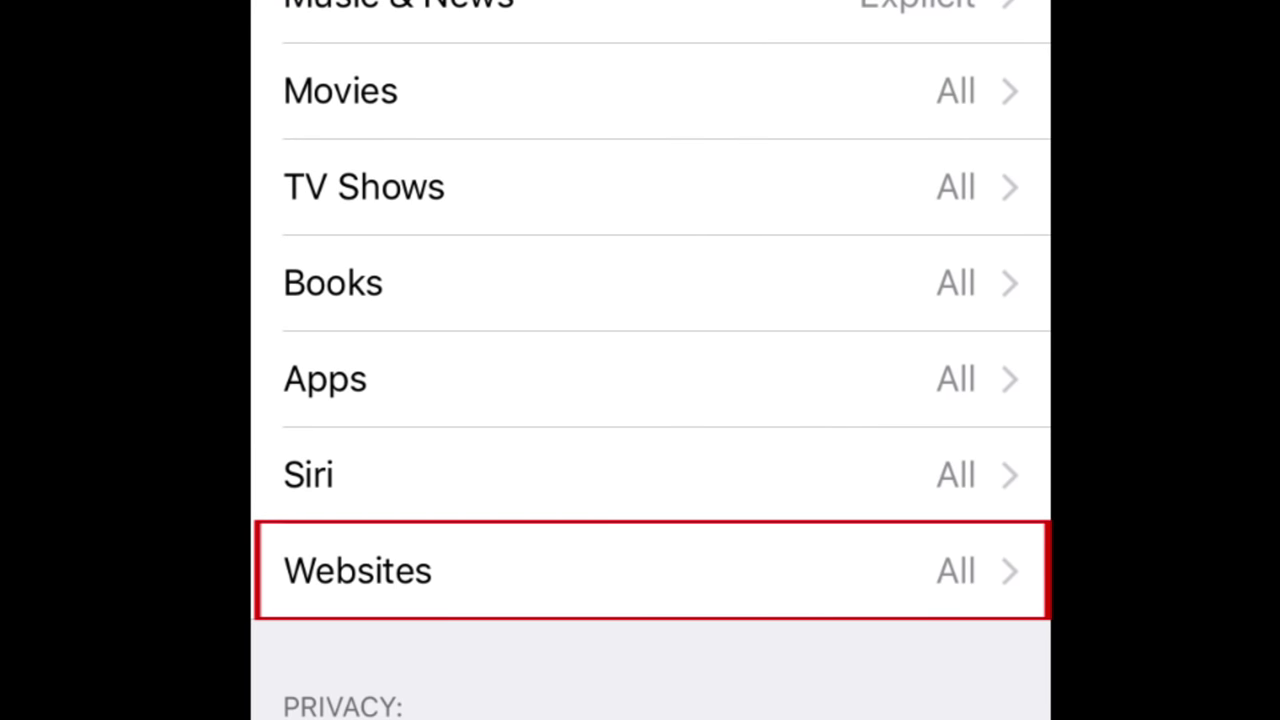
{"action": "left_click", "coordinate": [600, 570]}
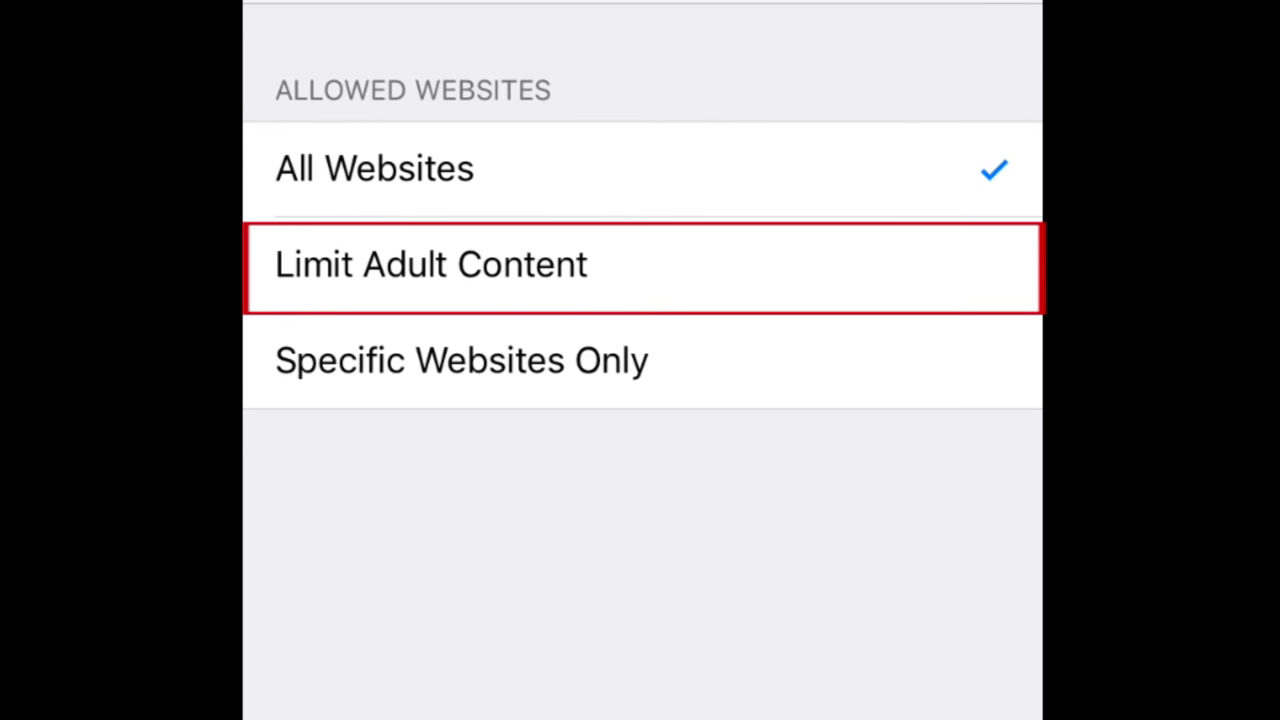
{"action": "left_click", "coordinate": [640, 265]}
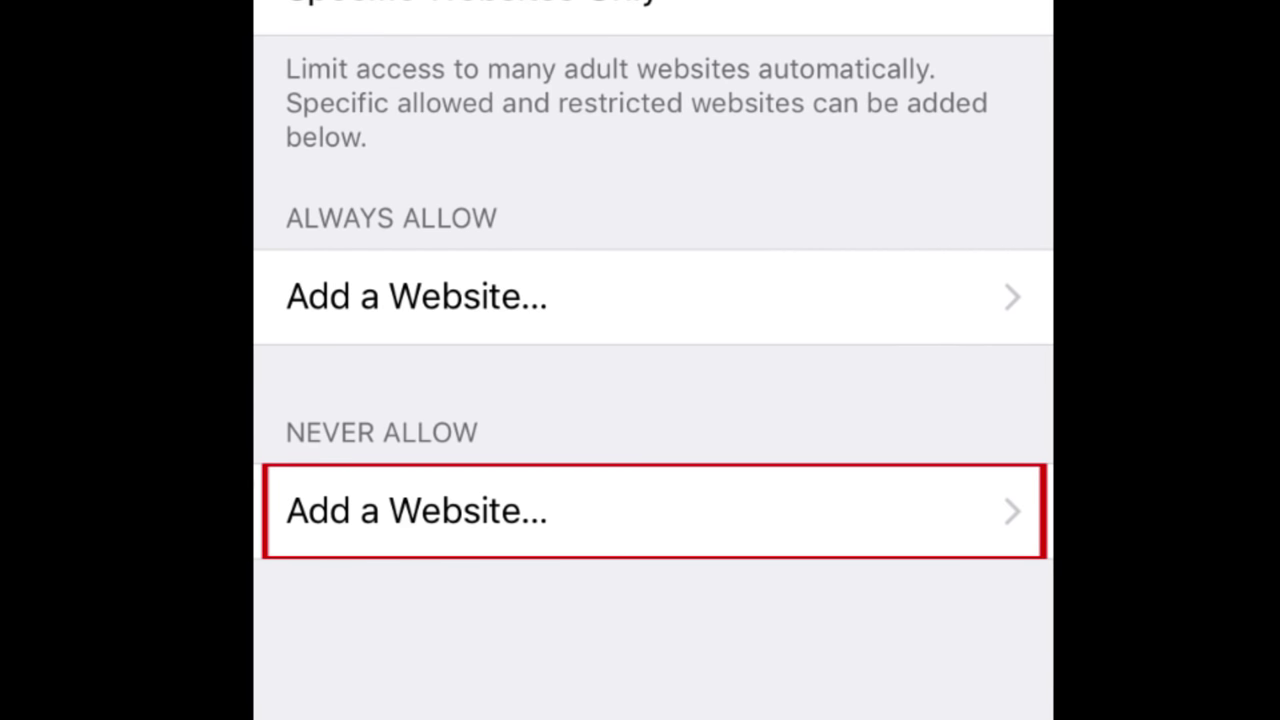
{"action": "left_click", "coordinate": [640, 511]}
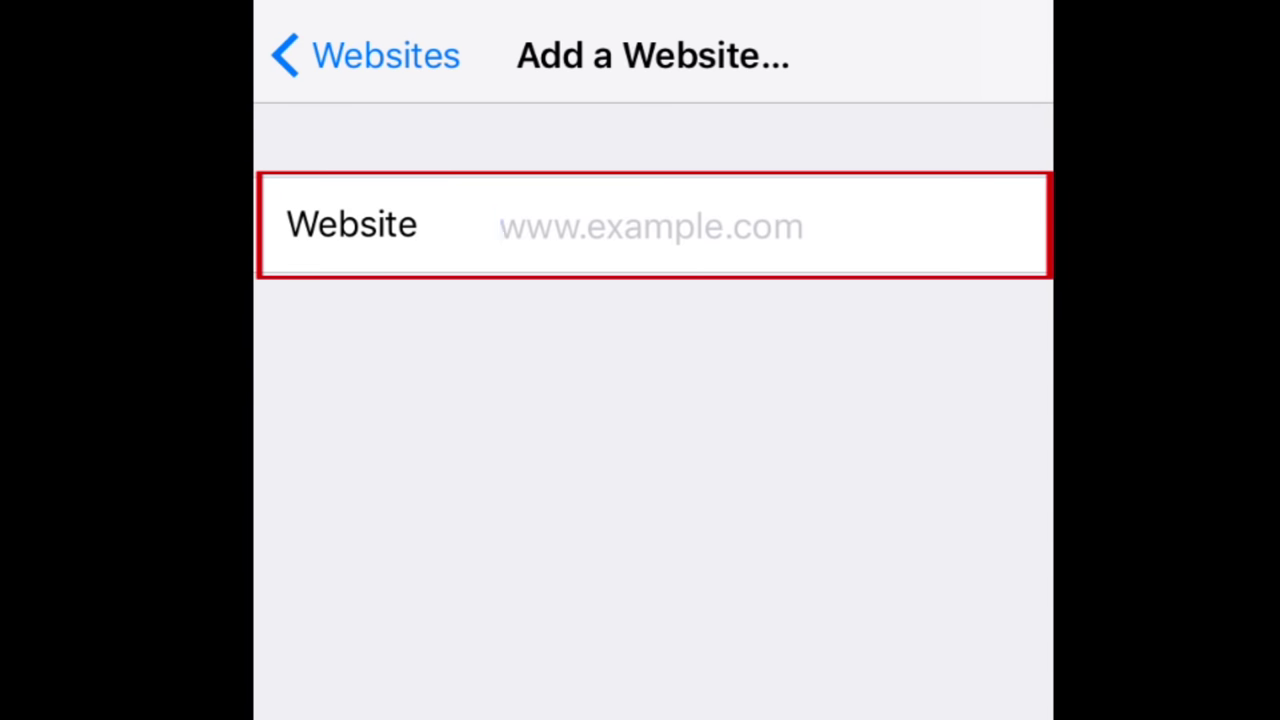
{"action": "type", "text": "www.youtu"}
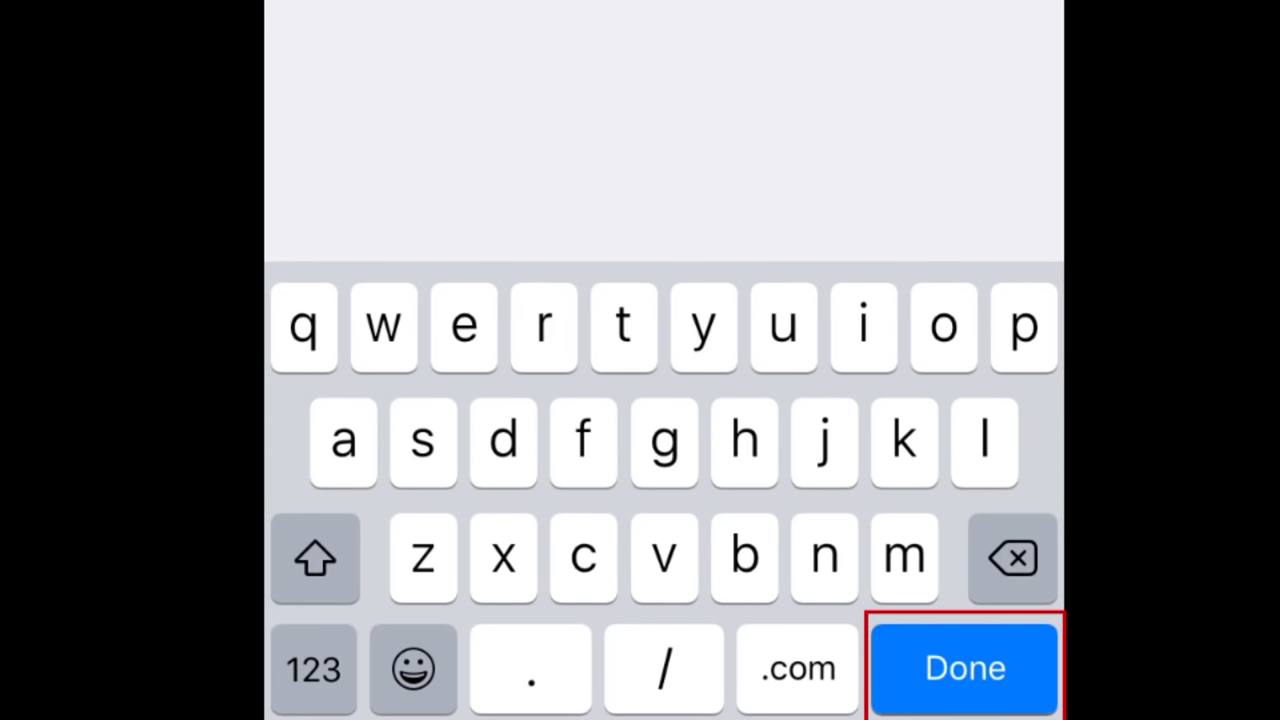
{"action": "key", "text": "Return"}
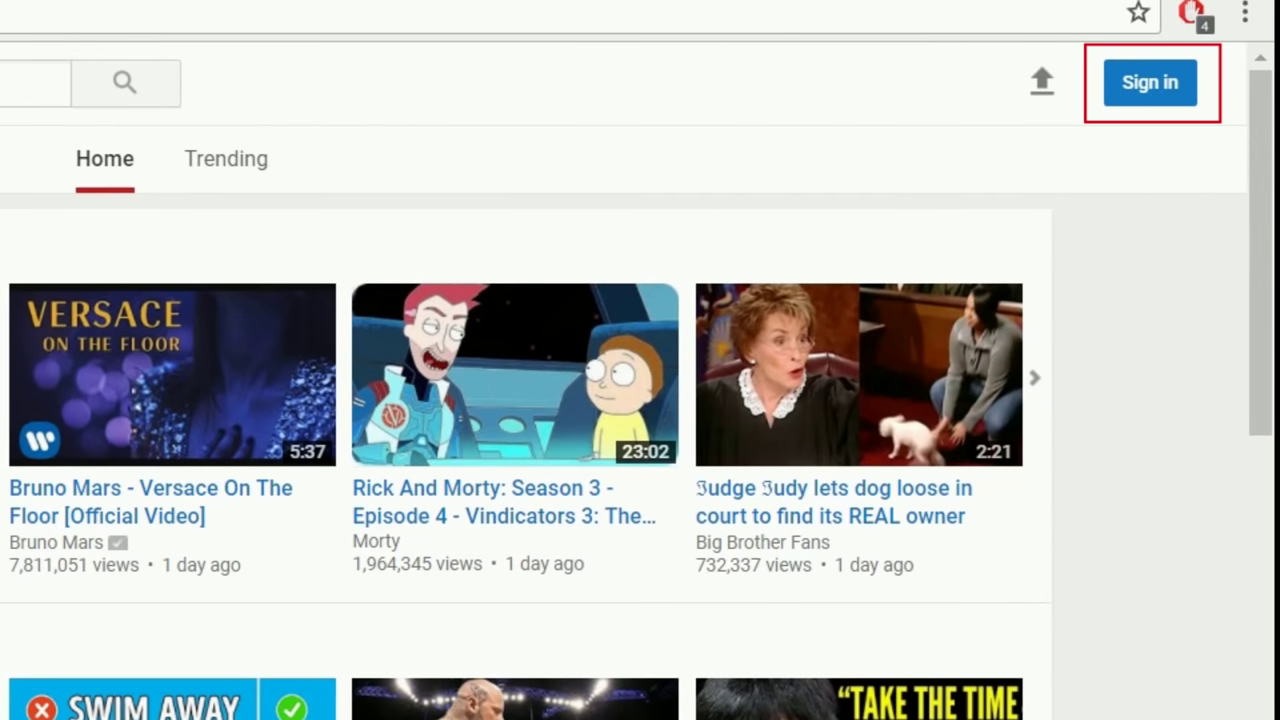
Sign in to YouTube, then set Restricted Mode to On in the footer settings and save it
{"action": "left_click", "coordinate": [1137, 108]}
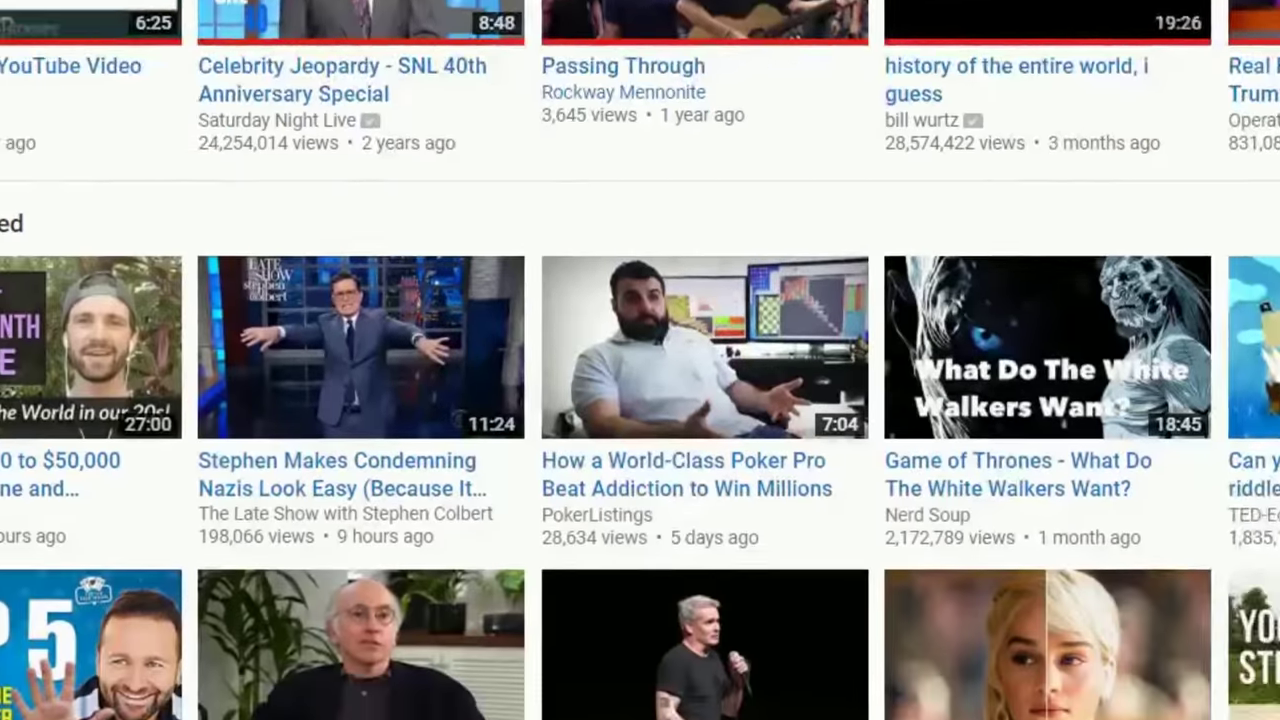
{"action": "scroll", "coordinate": [640, 360], "scroll_direction": "down", "scroll_amount": 15}
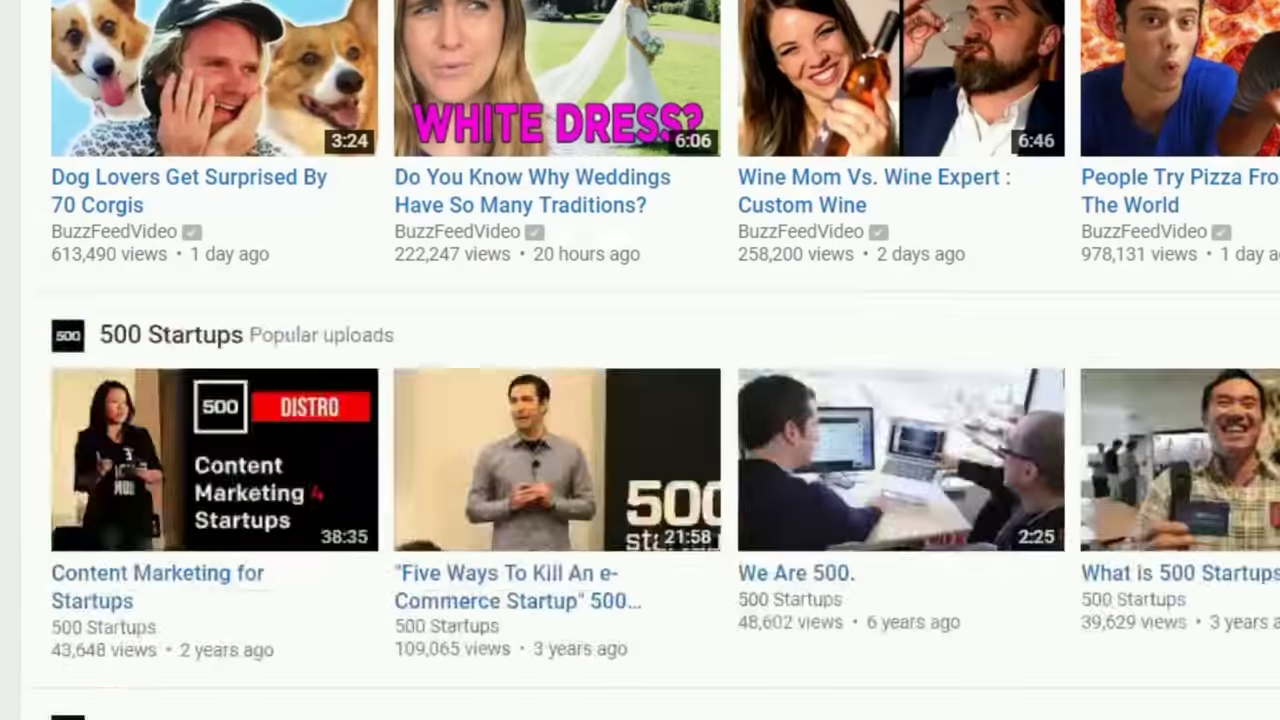
{"action": "scroll", "coordinate": [451, 209], "scroll_direction": "down", "scroll_amount": 15}
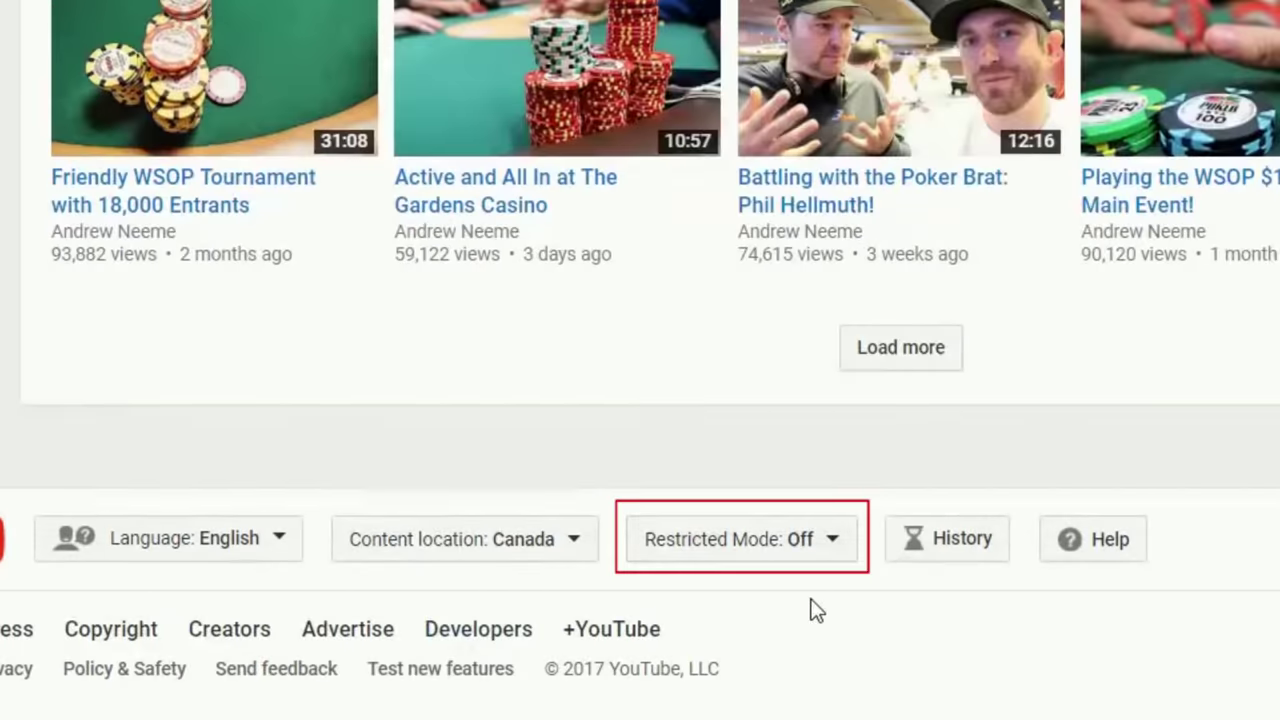
{"action": "left_click", "coordinate": [766, 552]}
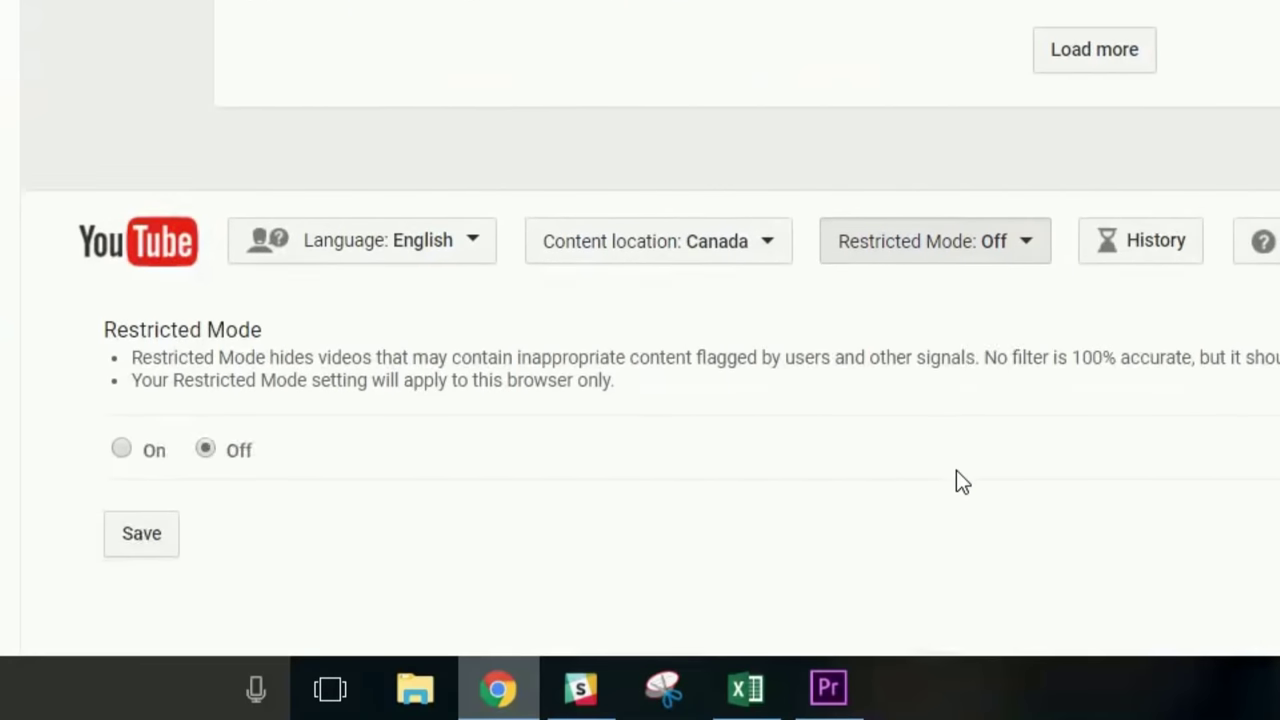
{"action": "scroll", "coordinate": [956, 470], "scroll_direction": "down", "scroll_amount": 3}
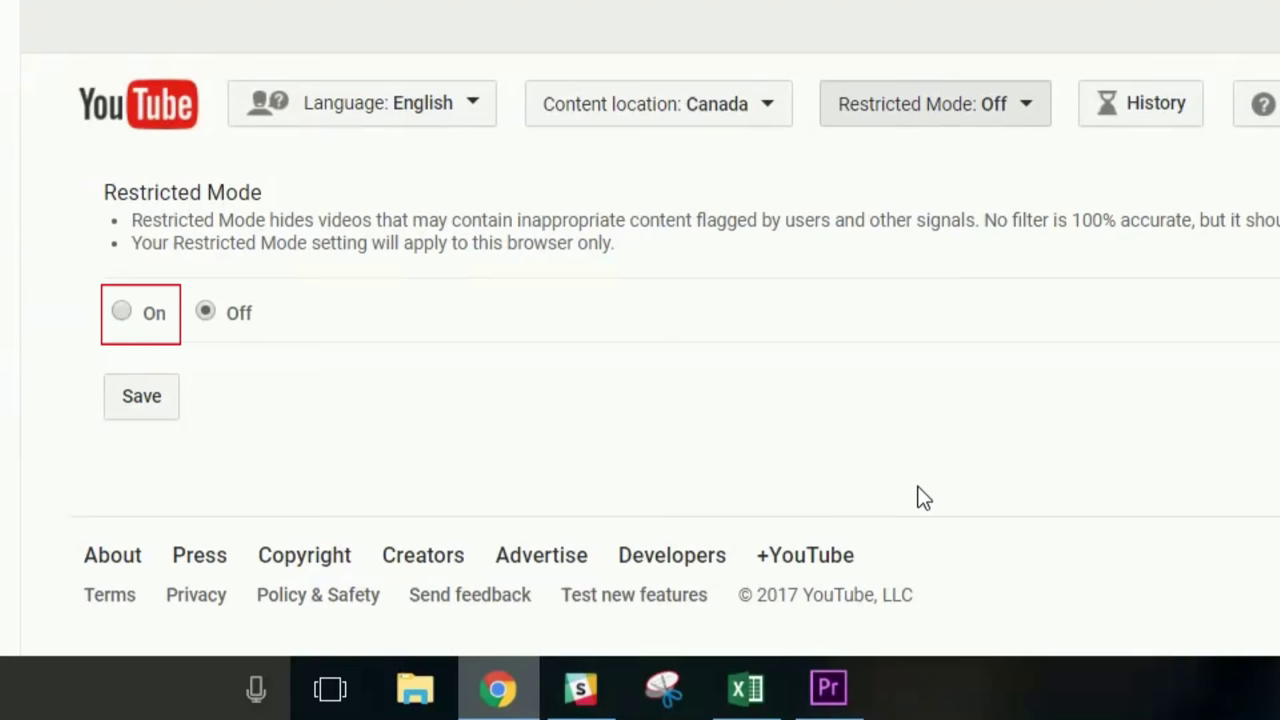
{"action": "left_click", "coordinate": [121, 313]}
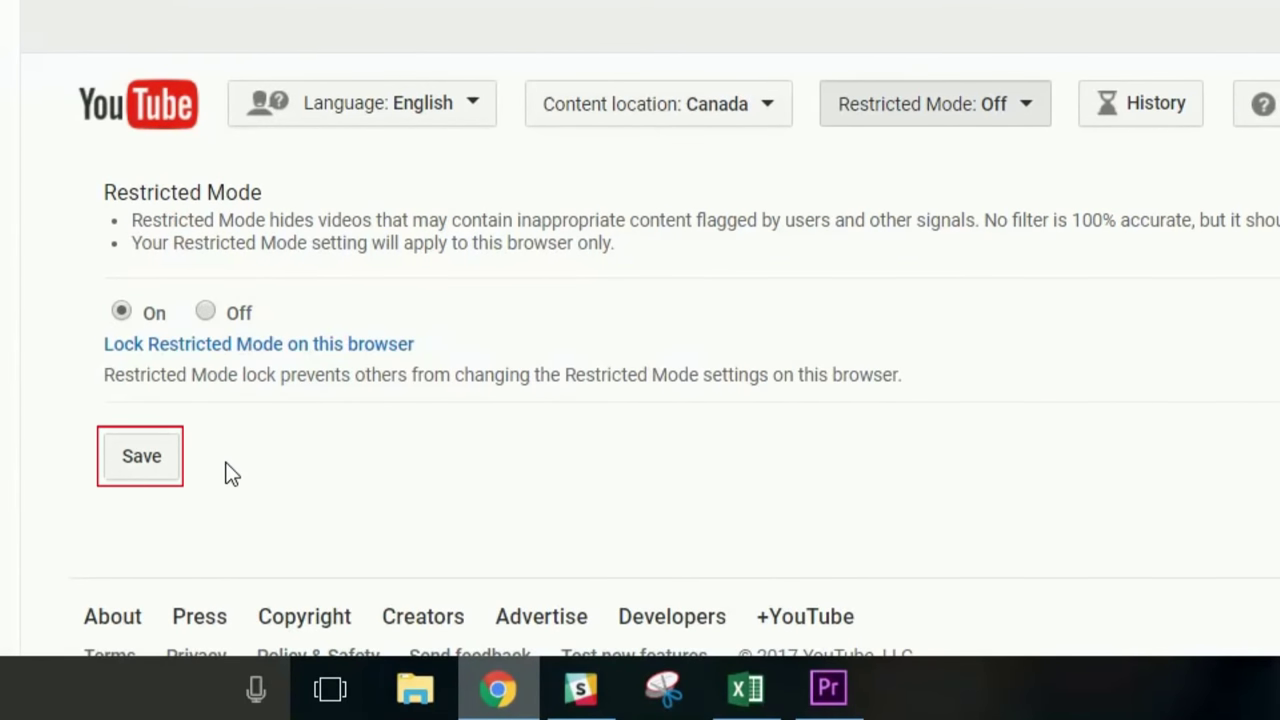
{"action": "left_click", "coordinate": [170, 470]}
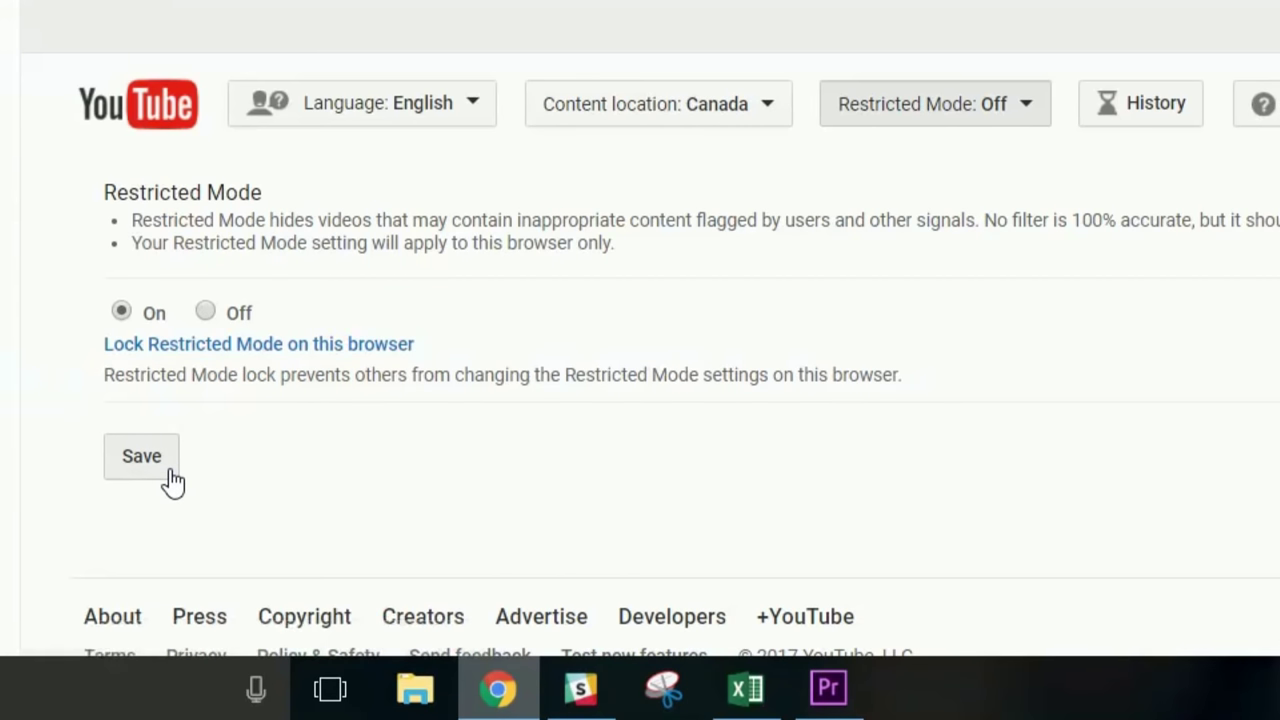